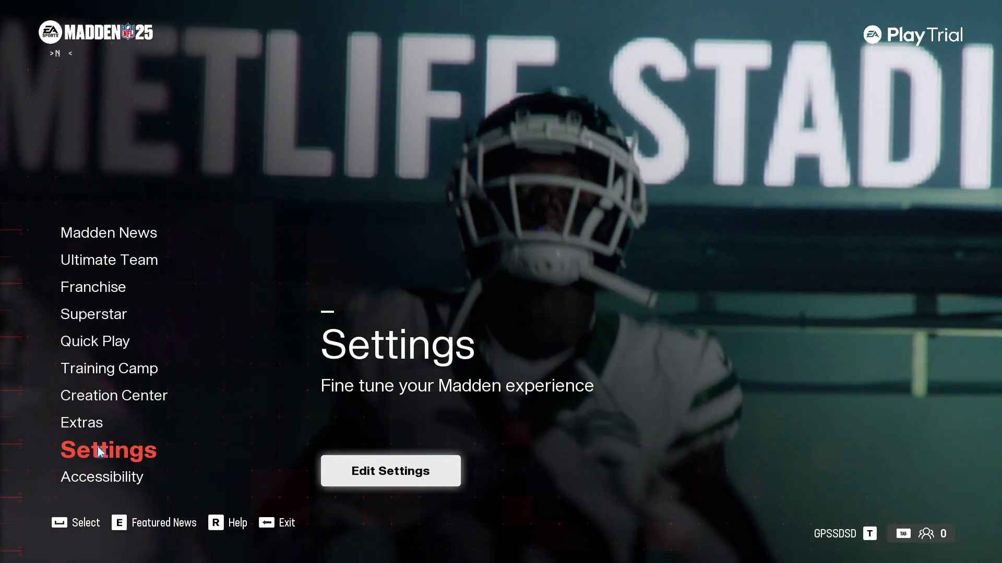
# In Madden NFL 25's settings, switch Cross-Play off and back on.
pyautogui.click(101, 453)
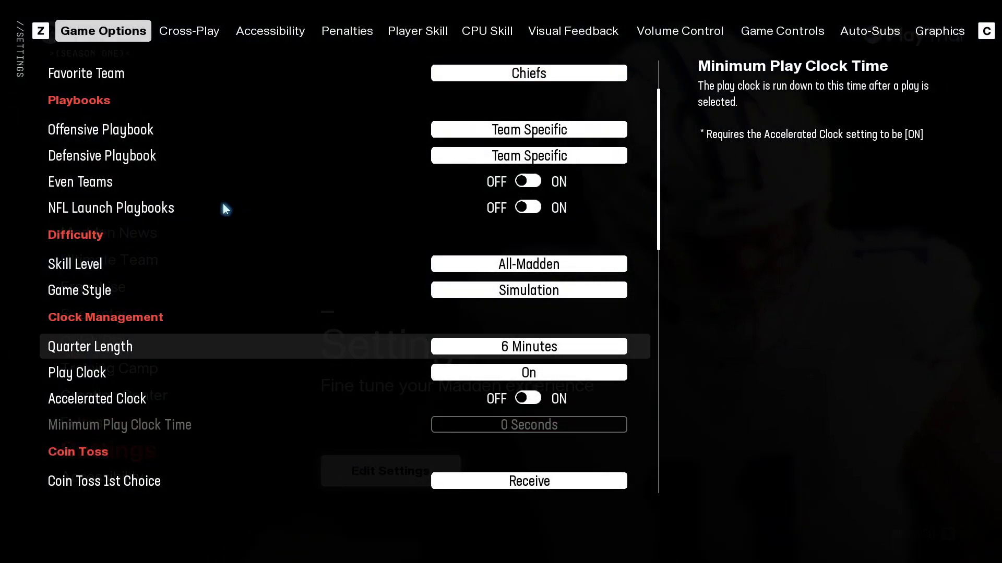
pyautogui.click(192, 37)
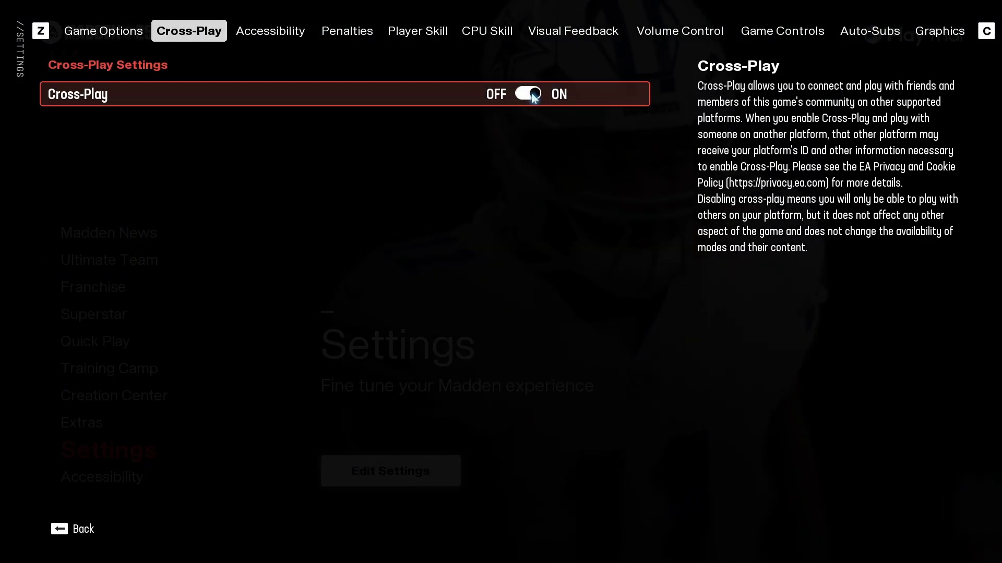
pyautogui.click(531, 94)
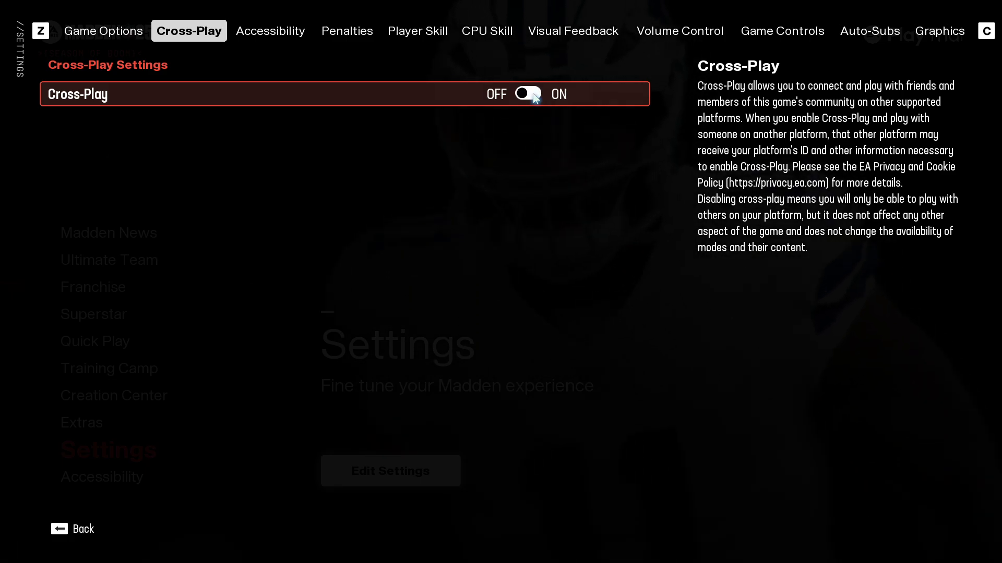
pyautogui.click(530, 94)
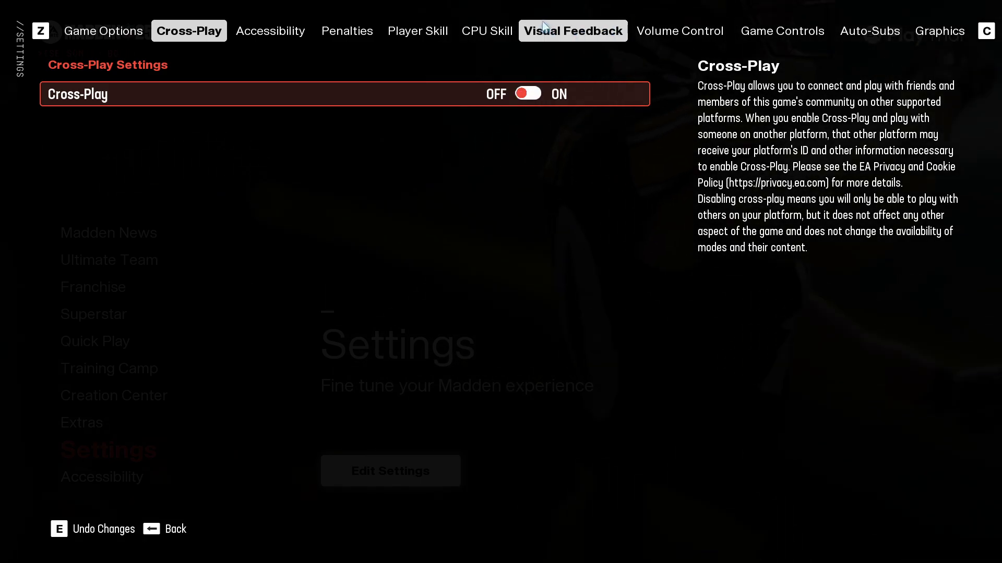
pyautogui.click(489, 34)
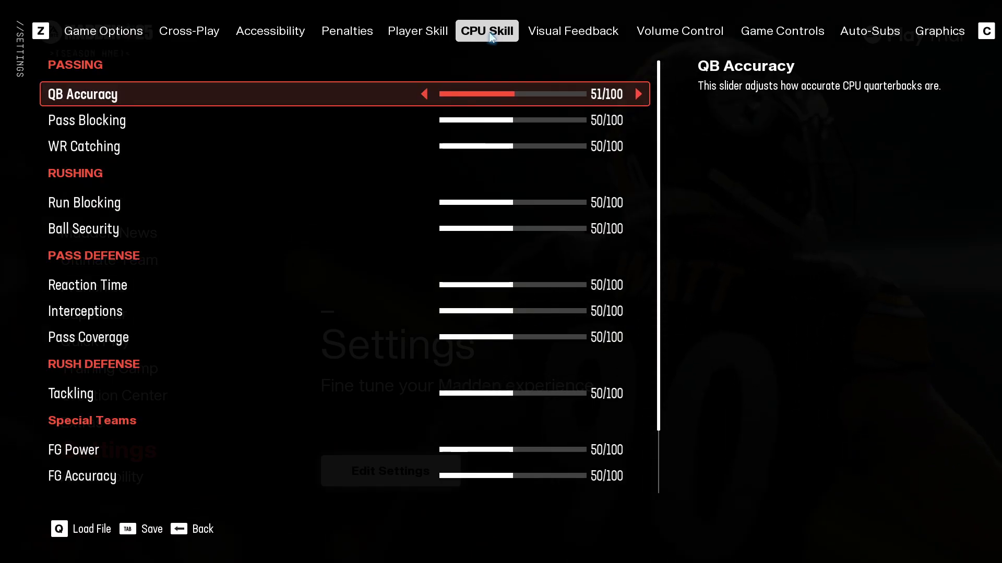
# Raise CPU QB Accuracy to 51 and browse the Graphics options.
pyautogui.press('Right')
pyautogui.click(924, 32)
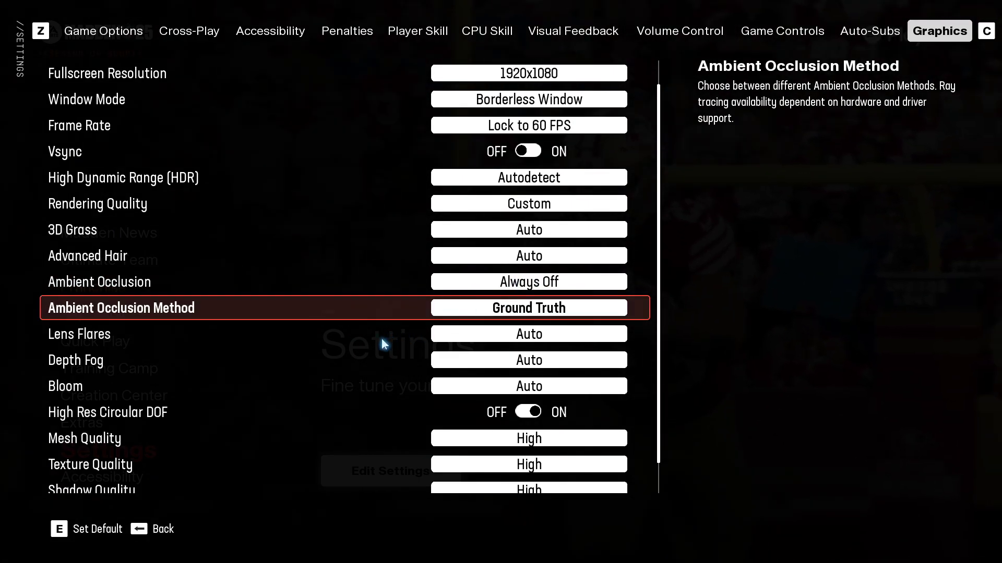
pyautogui.press('Down')
pyautogui.press('Down')
pyautogui.press('Down')
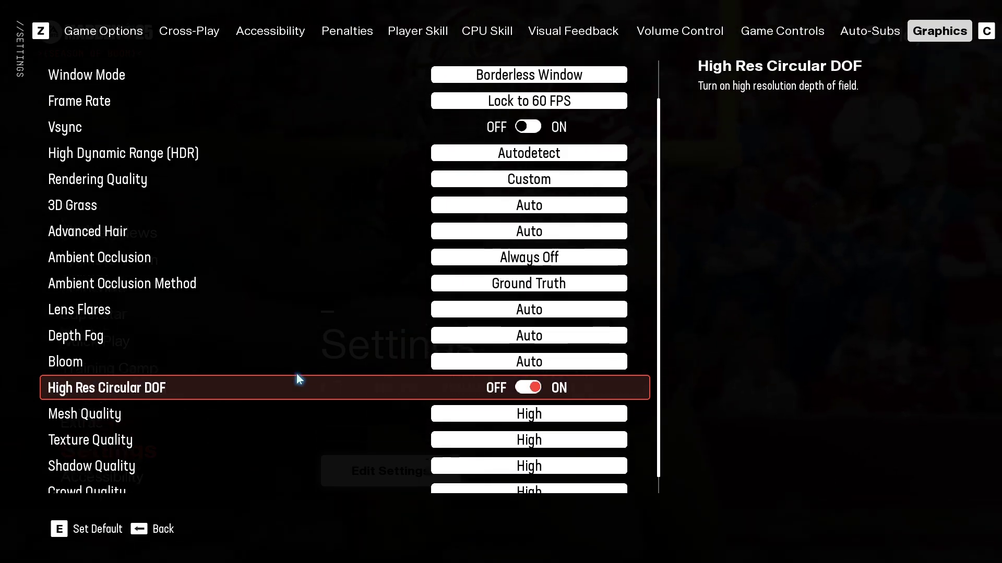
pyautogui.press('Down')
pyautogui.press('Down')
pyautogui.press('Down')
pyautogui.press('Down')
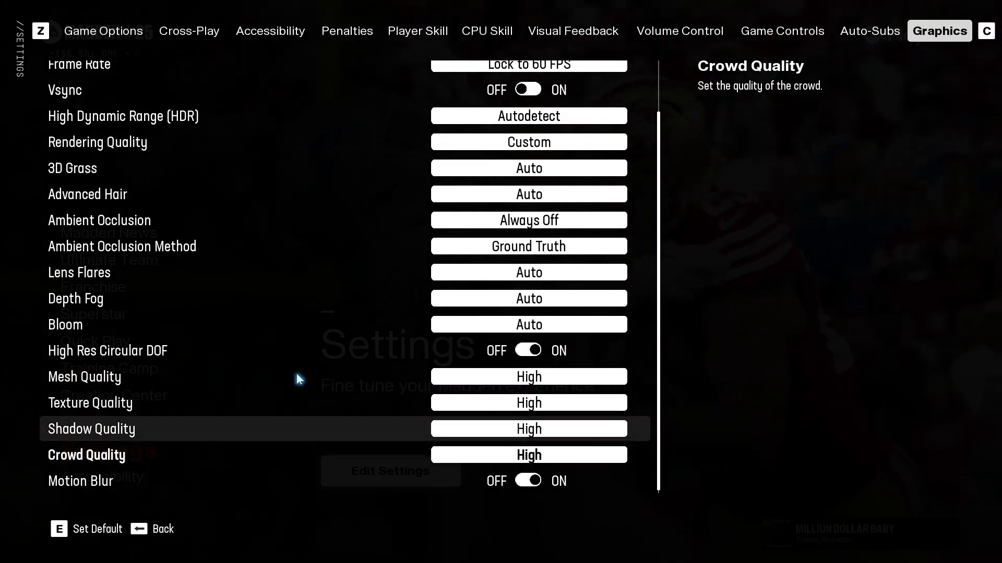
pyautogui.press('Up')
pyautogui.press('Up')
pyautogui.press('Up')
pyautogui.press('Up')
pyautogui.press('Up')
pyautogui.press('Up')
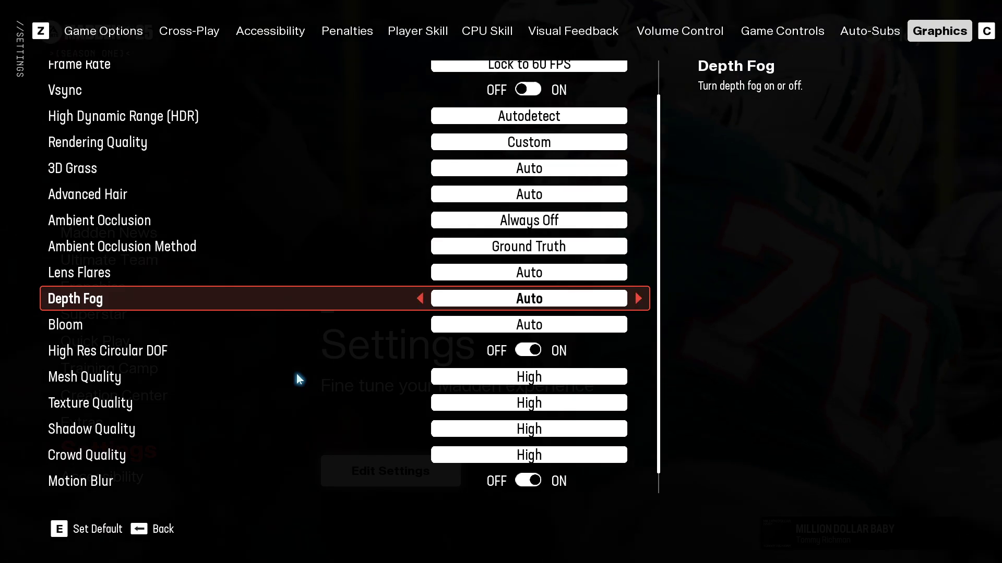
pyautogui.press('Up')
pyautogui.press('Up')
pyautogui.press('Up')
pyautogui.press('Up')
pyautogui.press('Up')
pyautogui.press('Up')
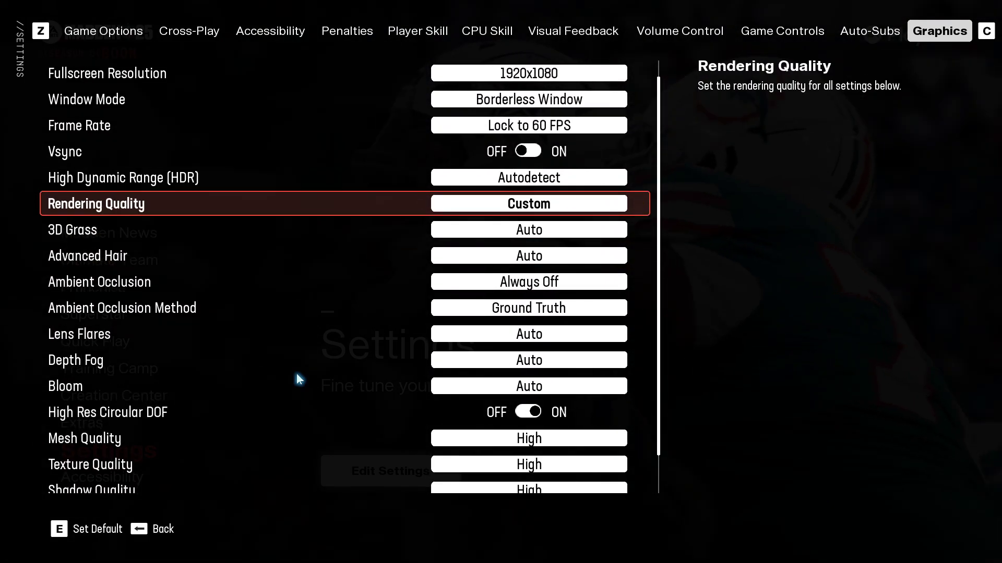
pyautogui.press('Up')
pyautogui.press('Up')
pyautogui.press('Up')
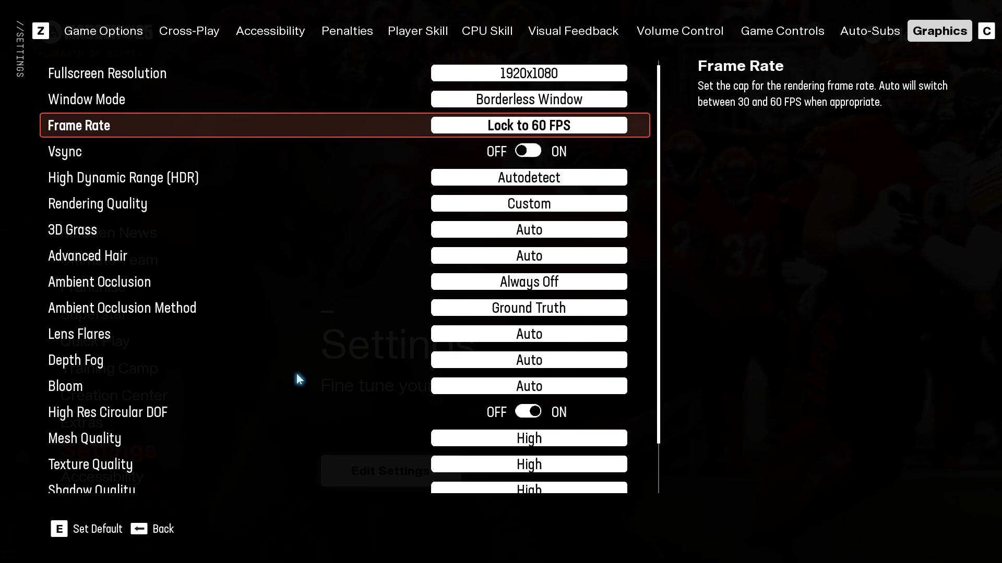
pyautogui.press('Down')
pyautogui.press('Down')
pyautogui.press('Down')
pyautogui.press('Down')
pyautogui.press('Down')
pyautogui.press('Down')
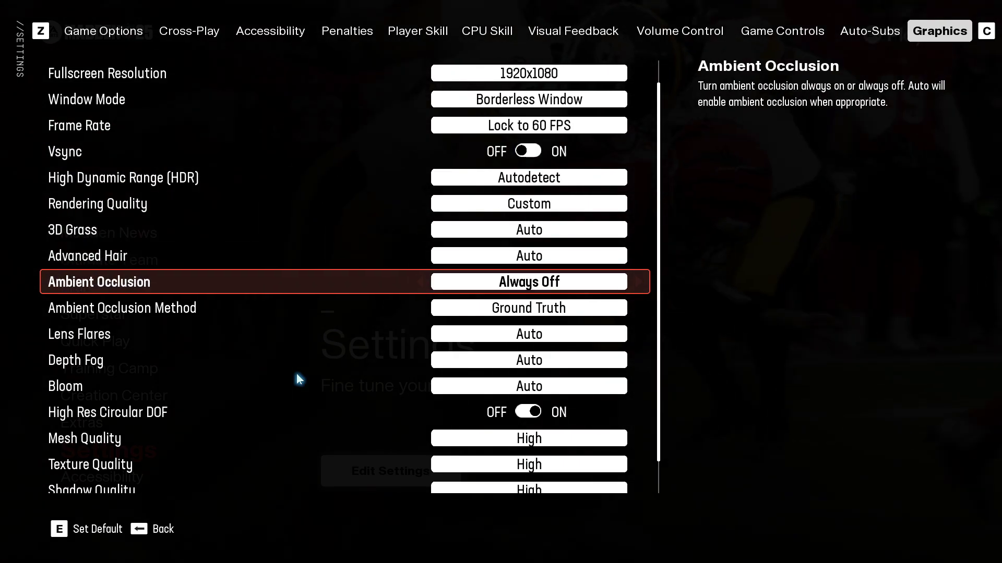
pyautogui.press('Down')
pyautogui.press('Down')
pyautogui.press('Up')
pyautogui.press('Down')
# Set Lens Flares to Always On and Mesh Quality to Low.
pyautogui.press('Right')
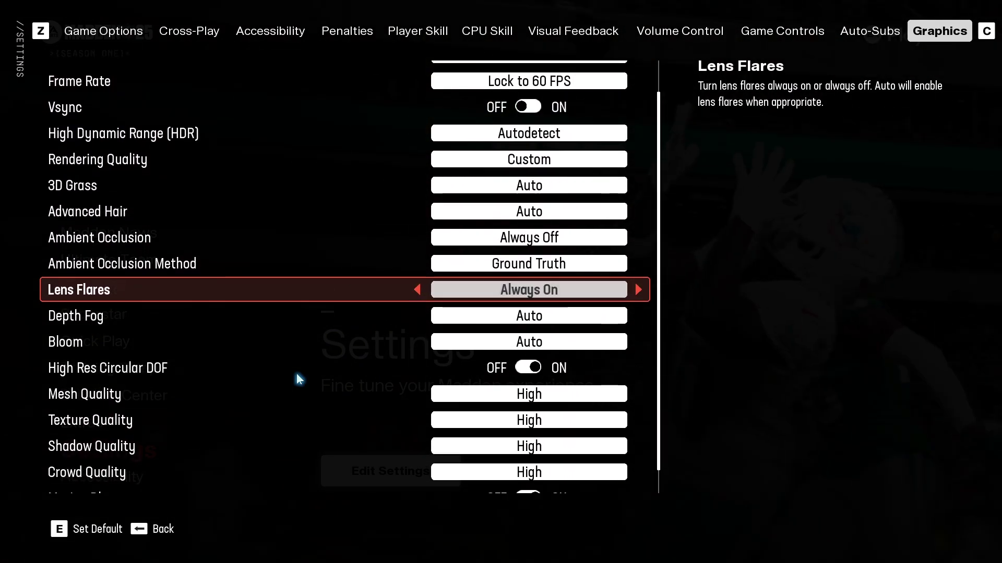
pyautogui.press('Right')
pyautogui.press('Left')
pyautogui.press('Down')
pyautogui.press('Down')
pyautogui.press('Down')
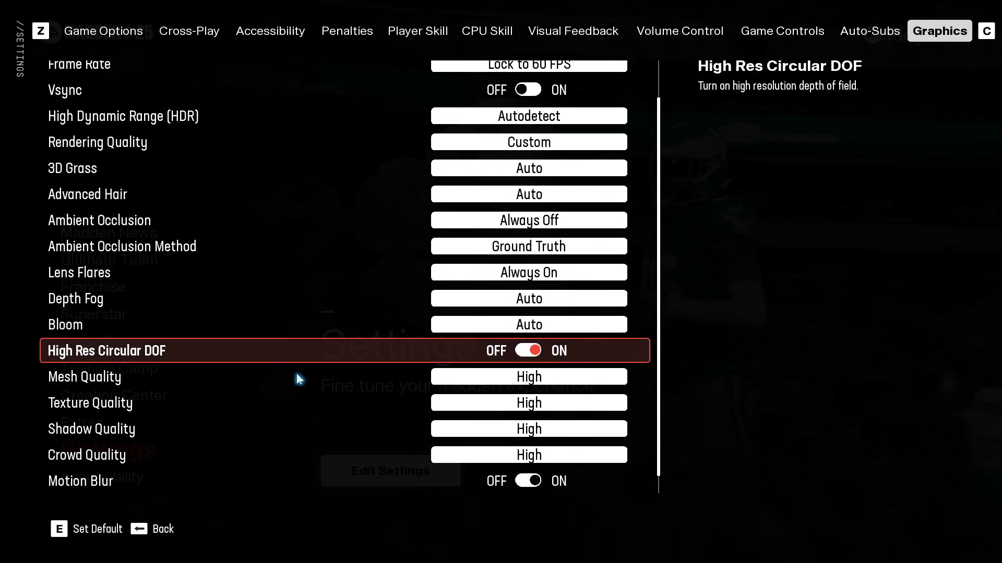
pyautogui.press('Down')
pyautogui.press('Left')
pyautogui.press('Left')
# Set Texture Quality to Medium.
pyautogui.press('Down')
pyautogui.press('Left')
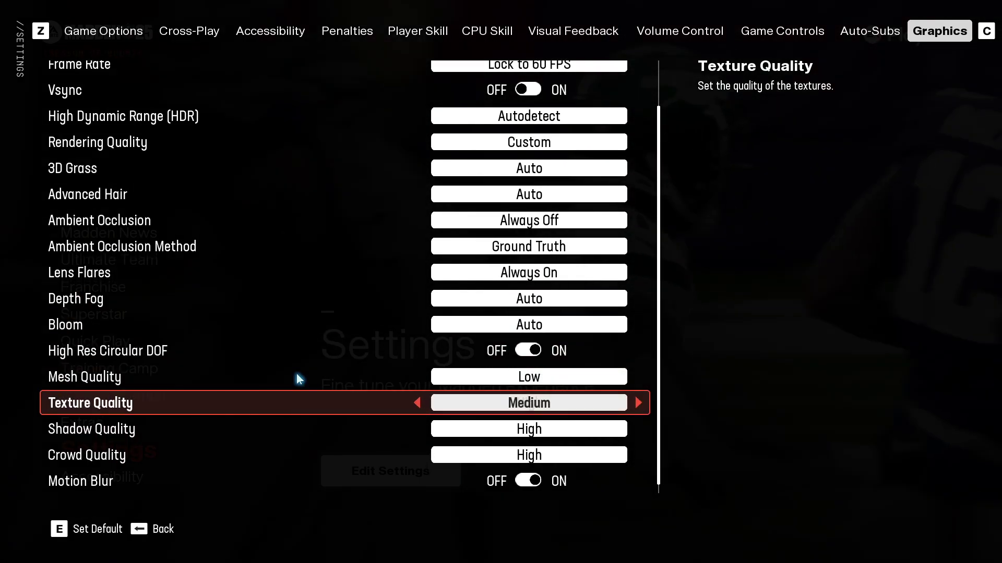
pyautogui.press('Right')
pyautogui.press('Down')
pyautogui.press('Up')
pyautogui.press('Left')
pyautogui.press('Right')
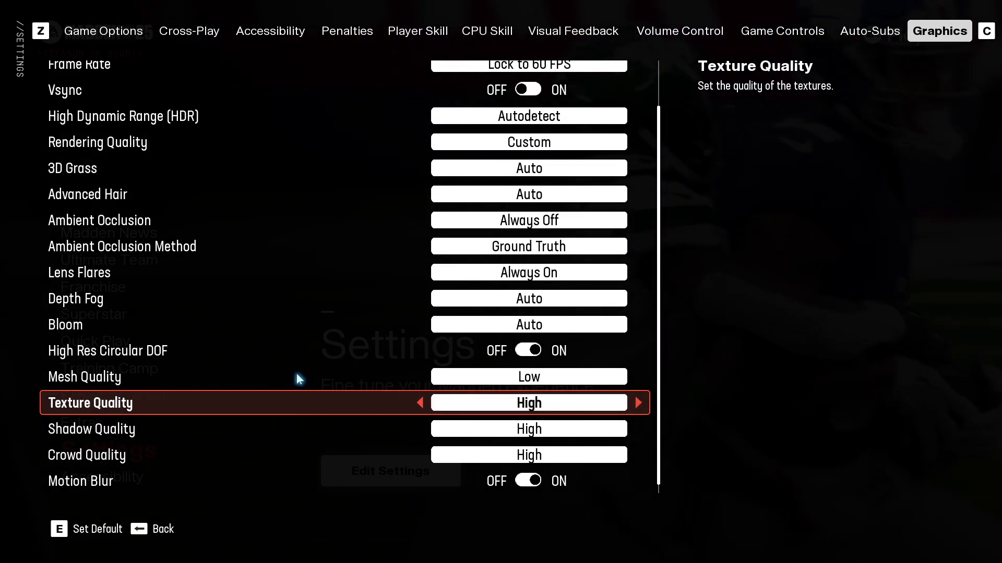
pyautogui.press('Left')
pyautogui.press('Right')
pyautogui.press('Left')
# Set Shadow Quality to Low and leave the game for the desktop.
pyautogui.press('Down')
pyautogui.press('Left')
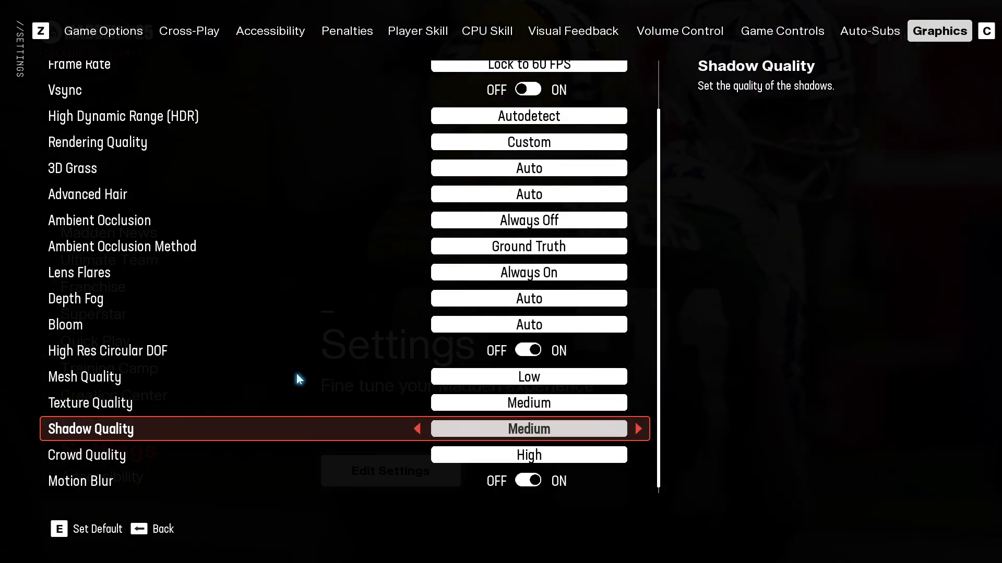
pyautogui.press('Right')
pyautogui.press('Right')
pyautogui.press('Right')
pyautogui.press('Down')
pyautogui.press('Down')
pyautogui.press('Down')
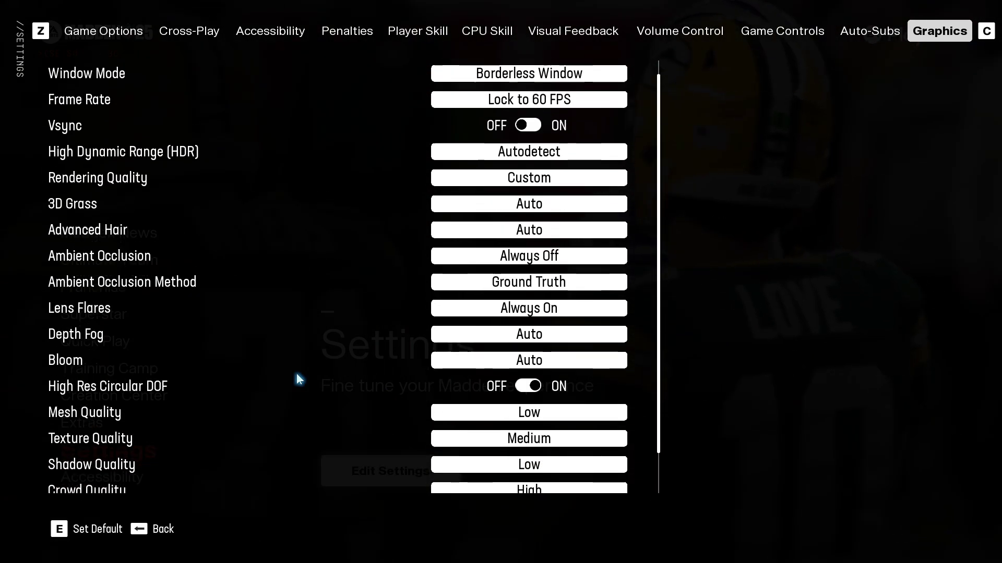
pyautogui.press('Down')
pyautogui.press('Down')
pyautogui.press('Down')
pyautogui.press('Left')
pyautogui.press('Down')
pyautogui.press('Down')
pyautogui.press('Down')
pyautogui.press('Down')
pyautogui.press('Down')
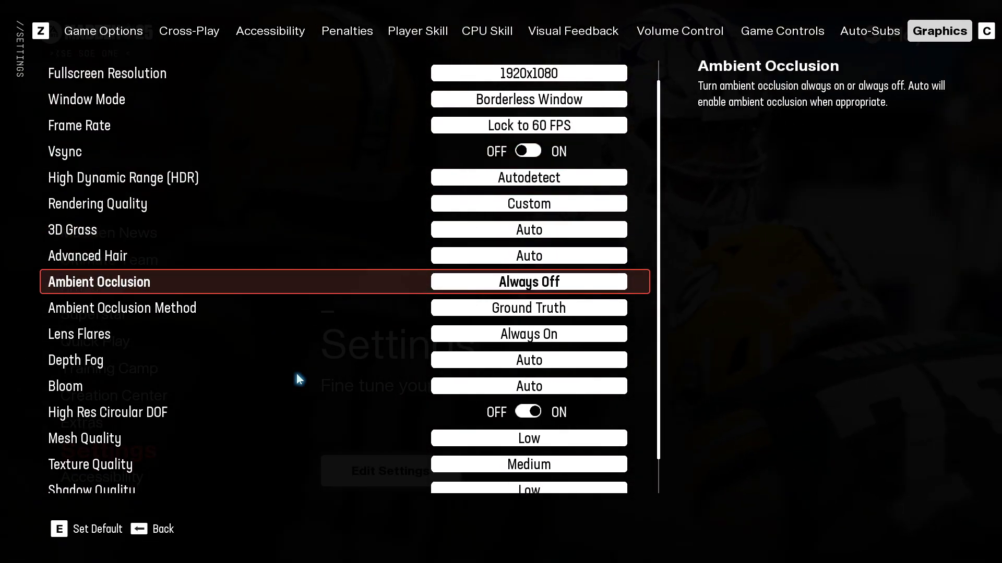
pyautogui.press('Down')
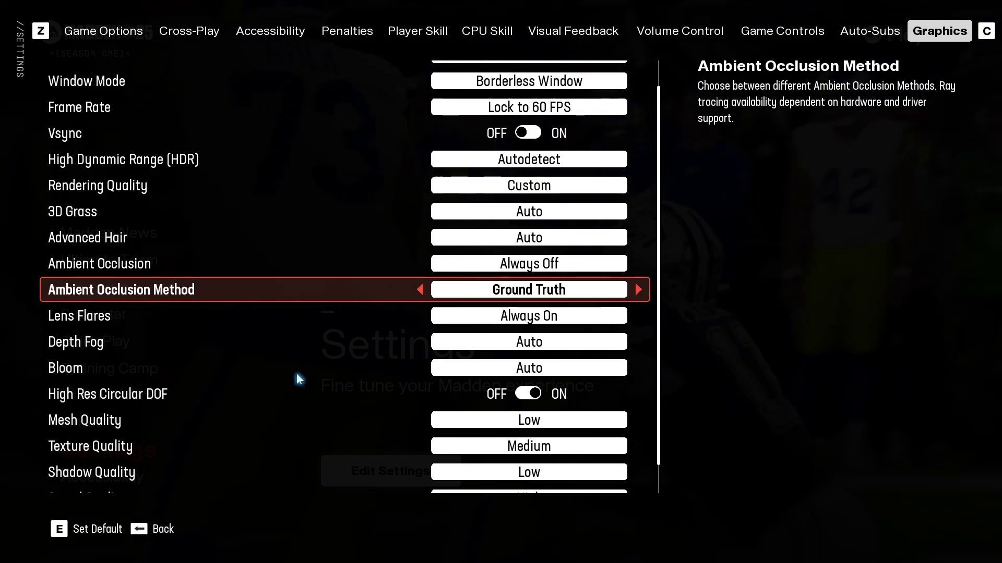
pyautogui.press('Down')
pyautogui.press('Down')
pyautogui.press('Down')
pyautogui.press('Down')
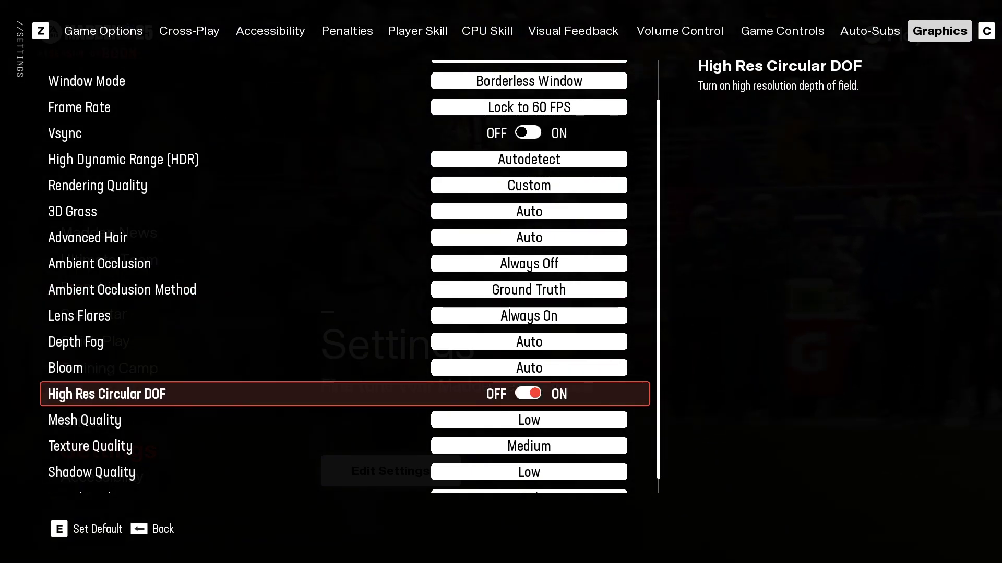
pyautogui.hotkey('alt', 'Tab')
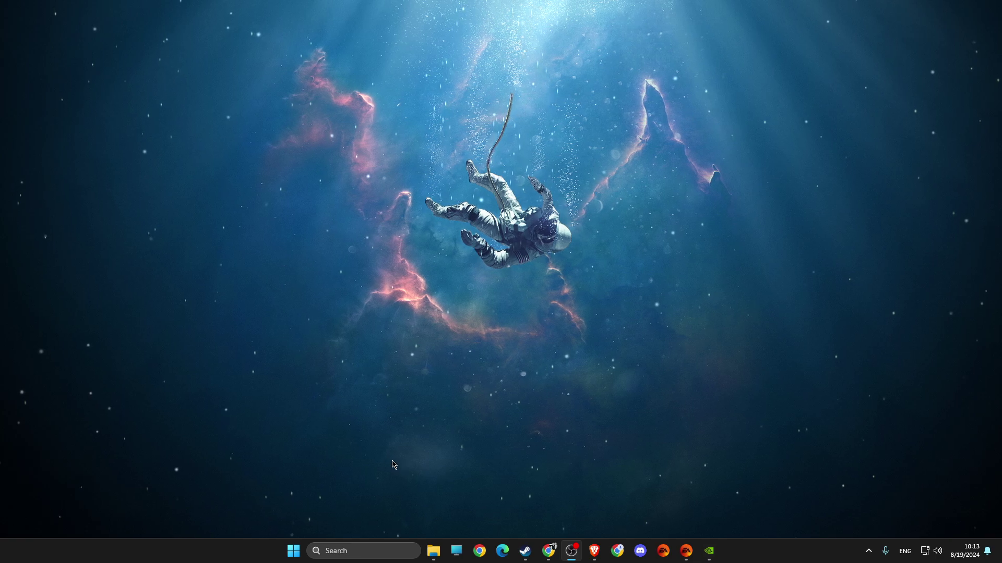
# Start a Windows Update check from Settings, then minimize the Settings window.
pyautogui.click(362, 558)
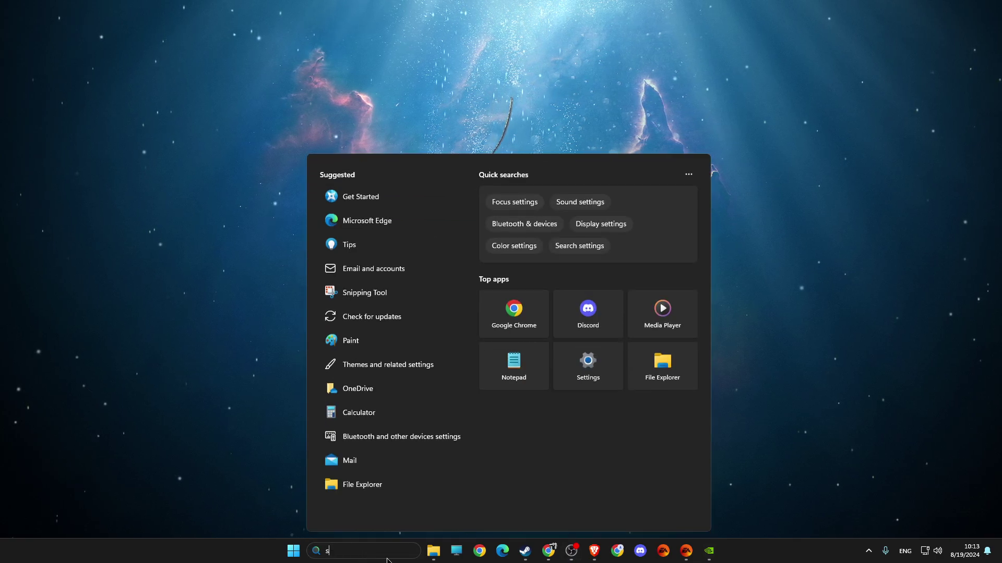
pyautogui.write('settings')
pyautogui.click(399, 219)
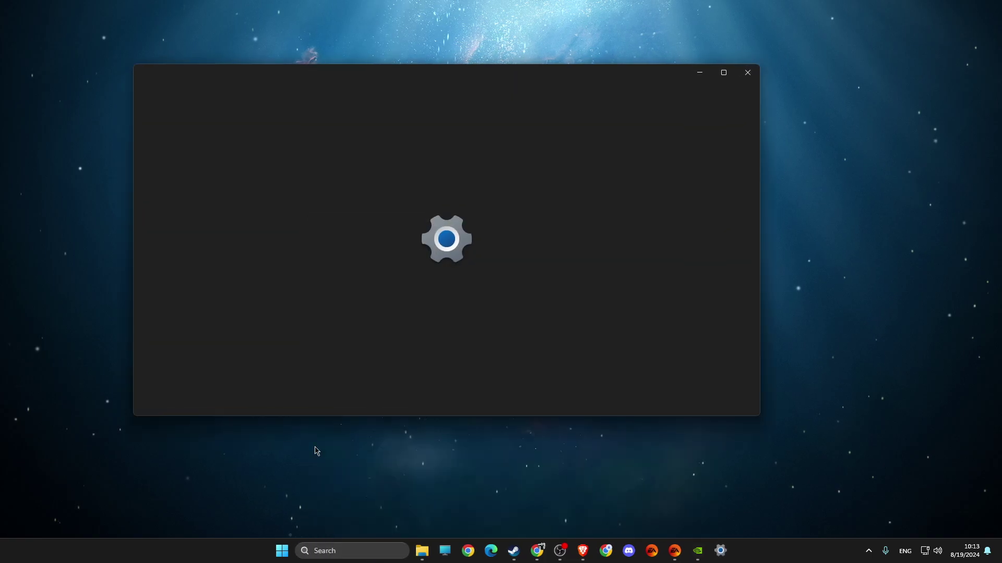
pyautogui.click(188, 405)
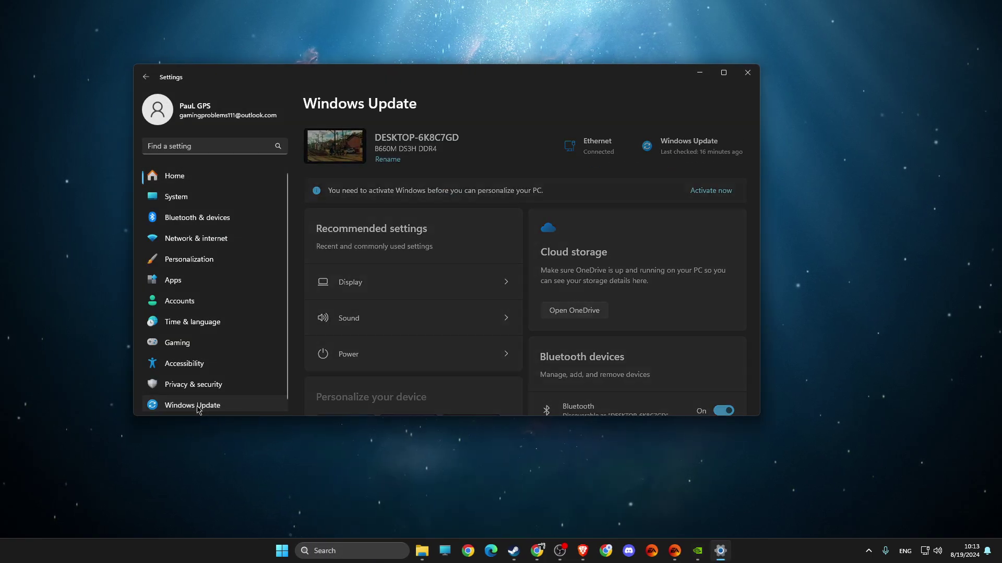
pyautogui.click(708, 157)
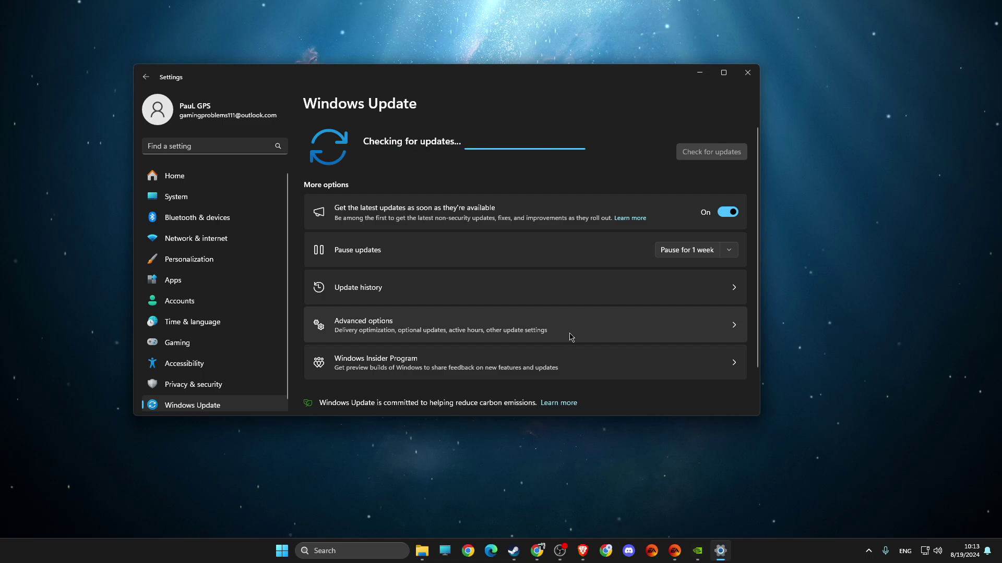
pyautogui.click(703, 78)
pyautogui.moveTo(698, 552)
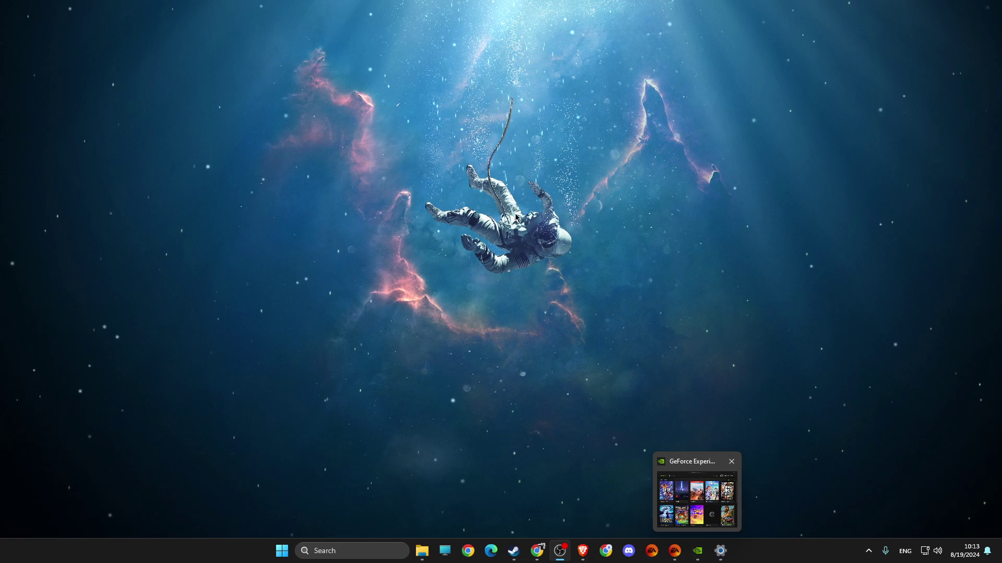
# Check GeForce Experience for driver updates, finding NVIDIA Studio Driver 560.81.
pyautogui.click(697, 553)
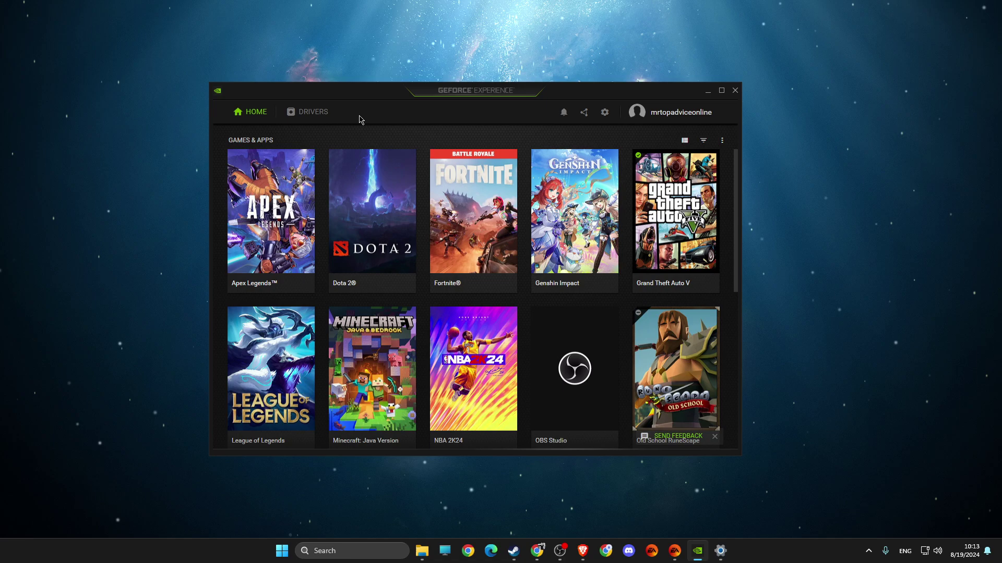
pyautogui.click(308, 111)
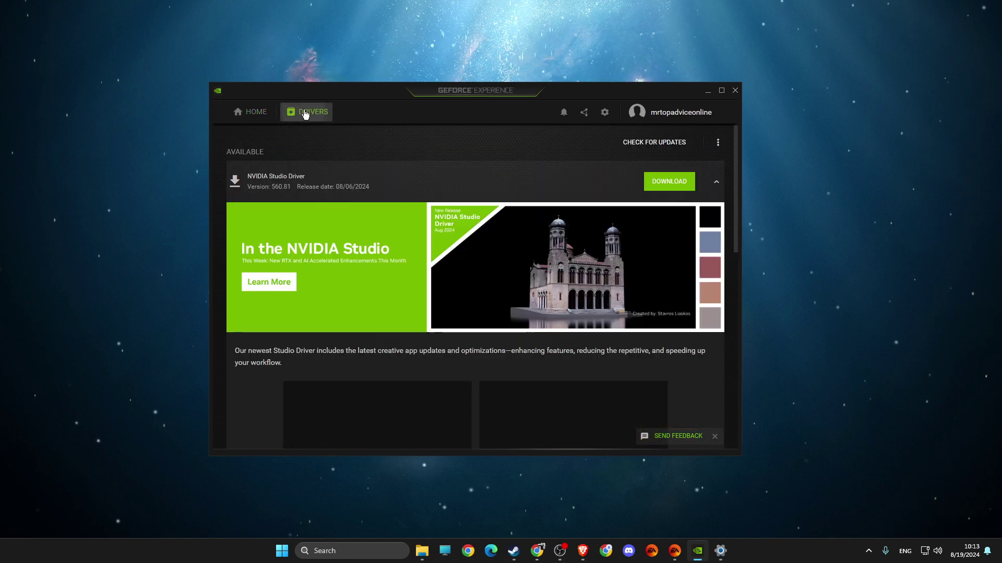
pyautogui.click(654, 142)
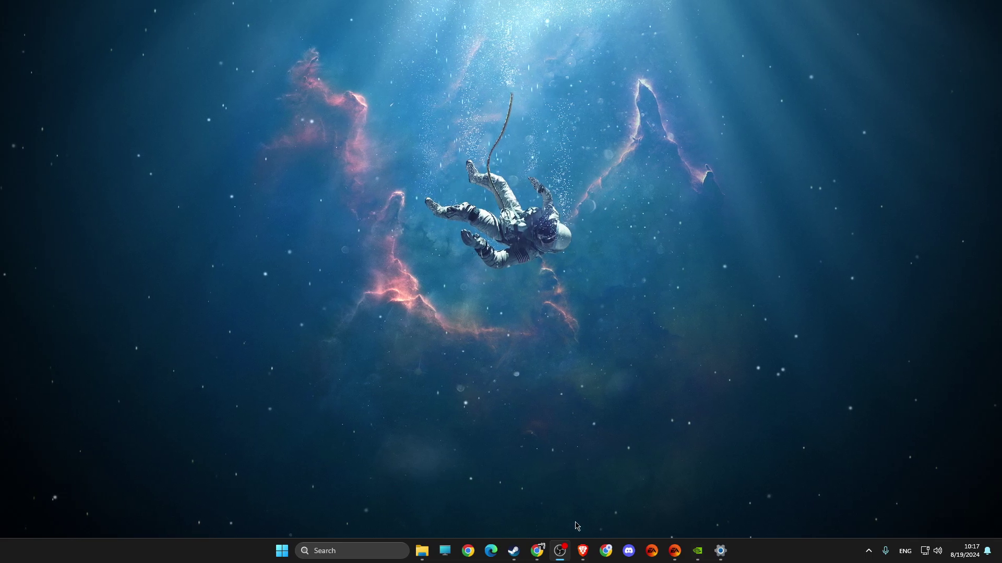
# Start a Repair of Madden NFL 25 from the EA app Library.
pyautogui.click(678, 555)
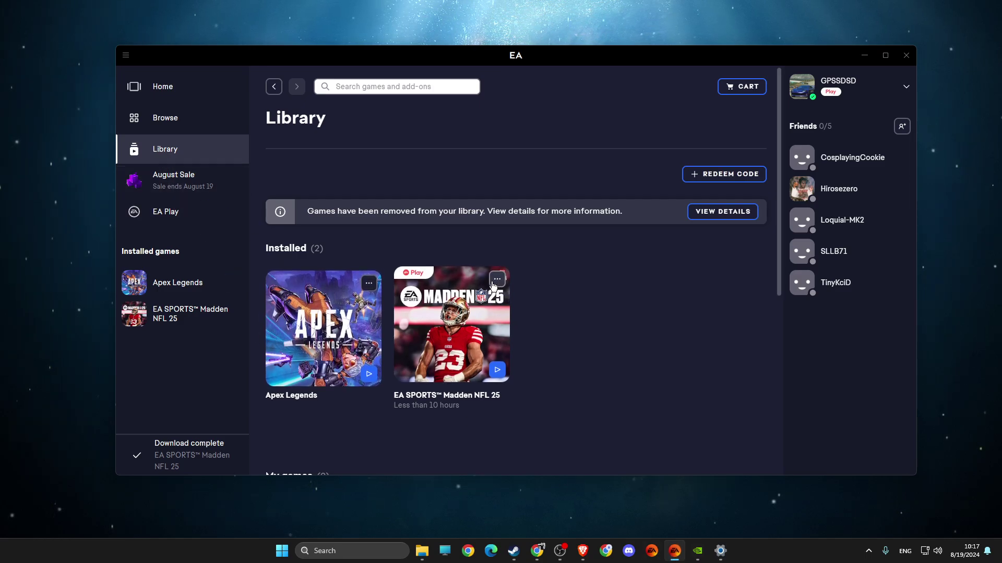
pyautogui.click(499, 287)
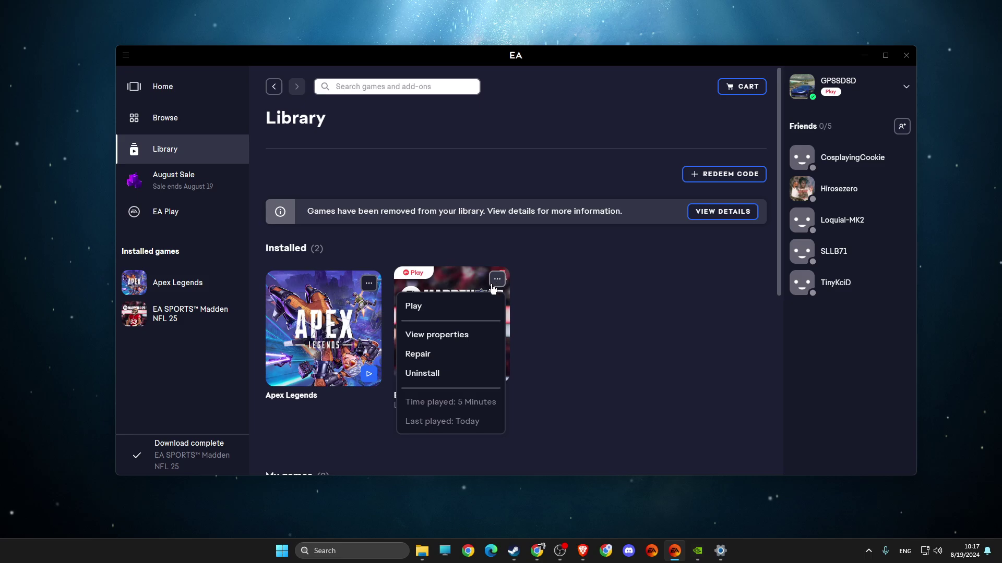
pyautogui.click(428, 356)
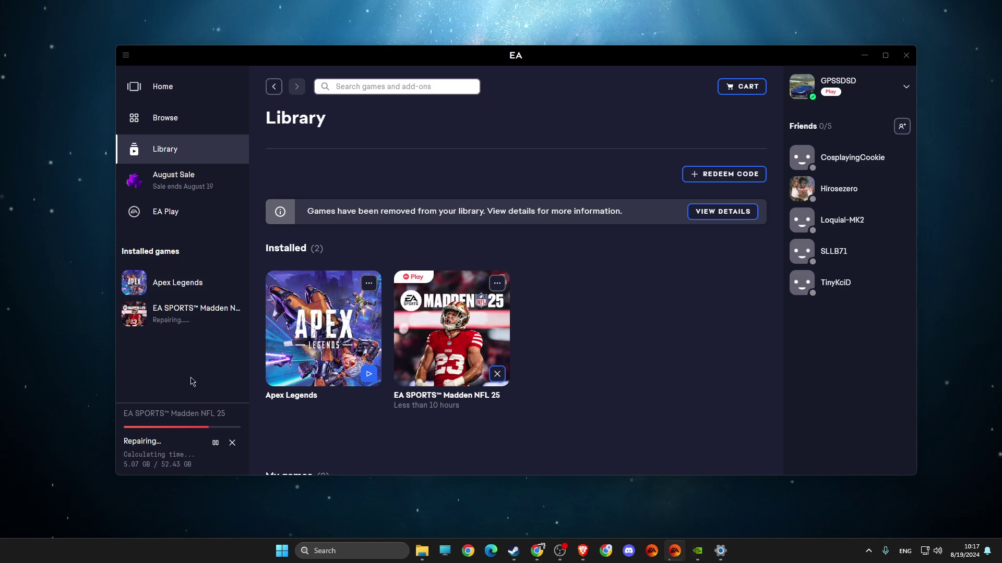
# Review the Madden25 shortcut properties in the Steam library.
pyautogui.click(512, 552)
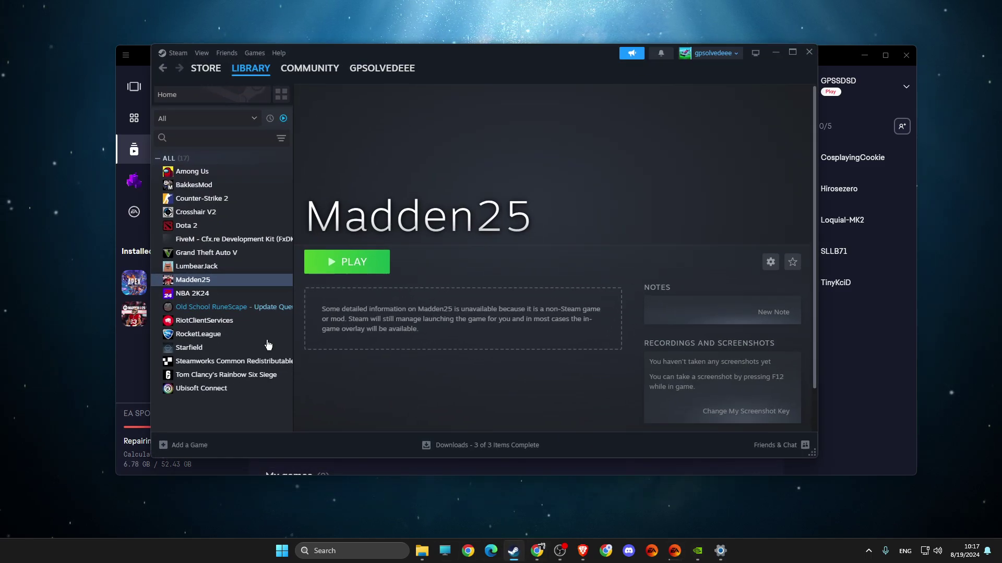
pyautogui.click(250, 71)
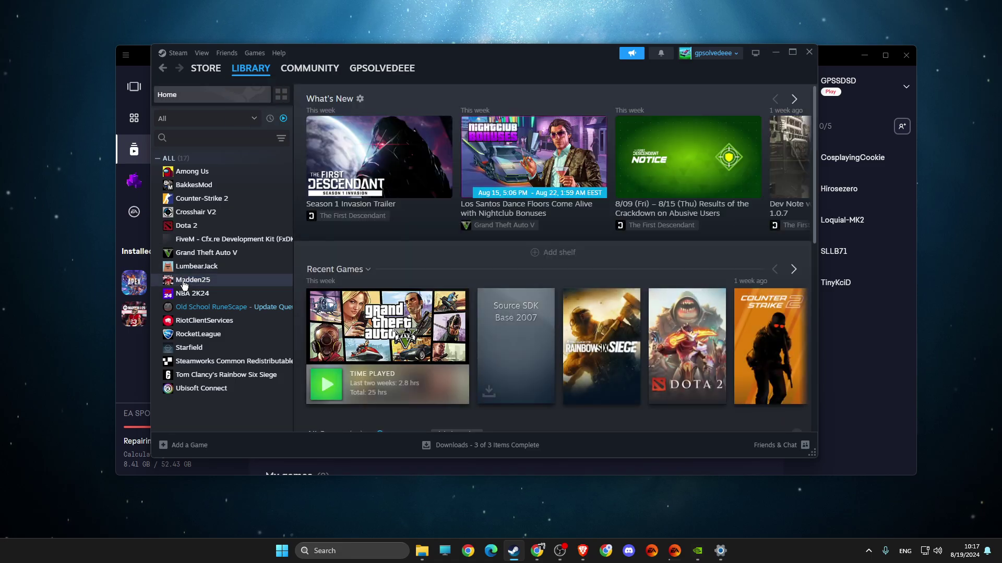
pyautogui.click(183, 281)
pyautogui.rightClick(184, 282)
pyautogui.click(219, 360)
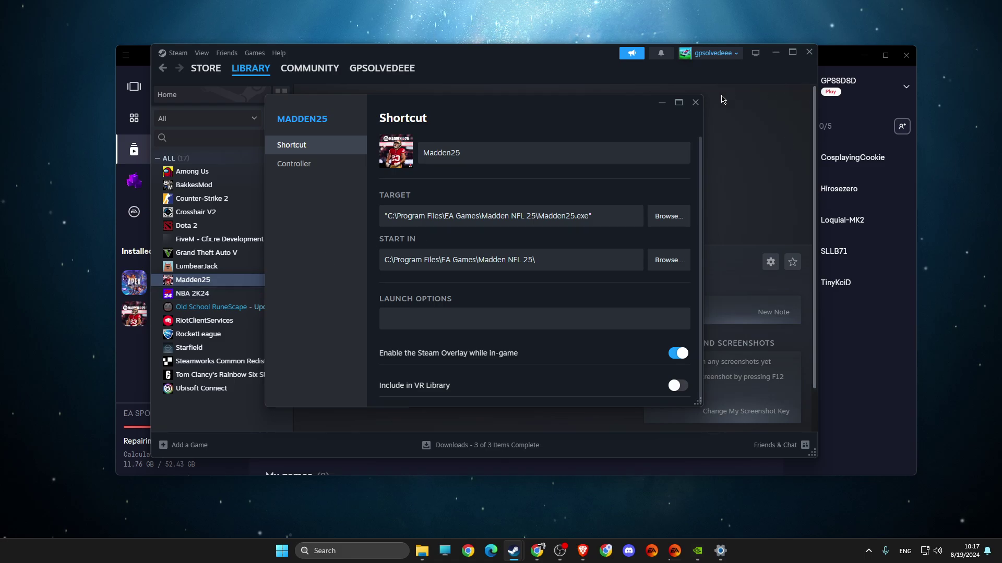
pyautogui.click(695, 102)
# Verify Counter-Strike 2's game files, then close Steam and minimize the EA app.
pyautogui.rightClick(207, 201)
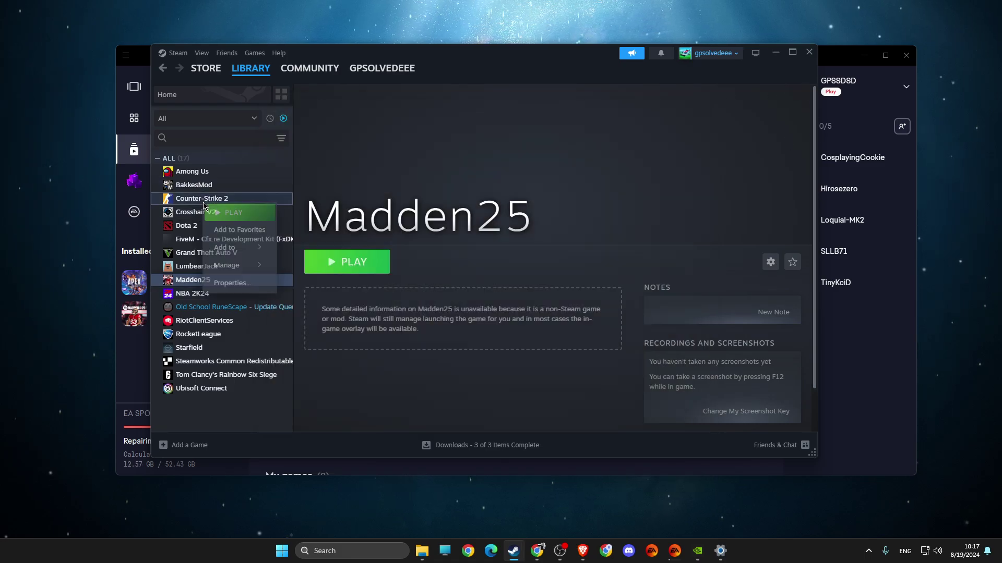
pyautogui.click(234, 287)
pyautogui.click(319, 201)
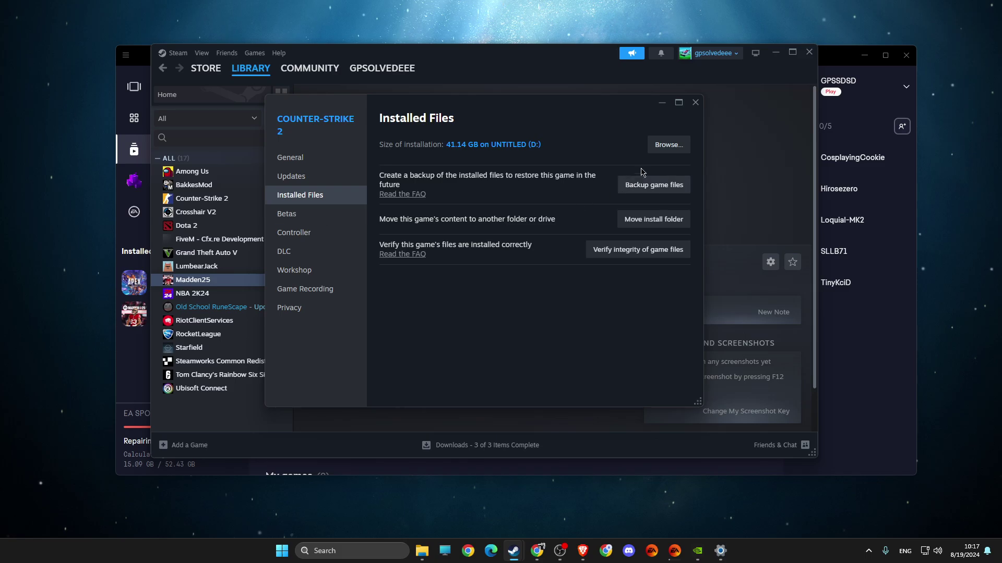
pyautogui.click(619, 248)
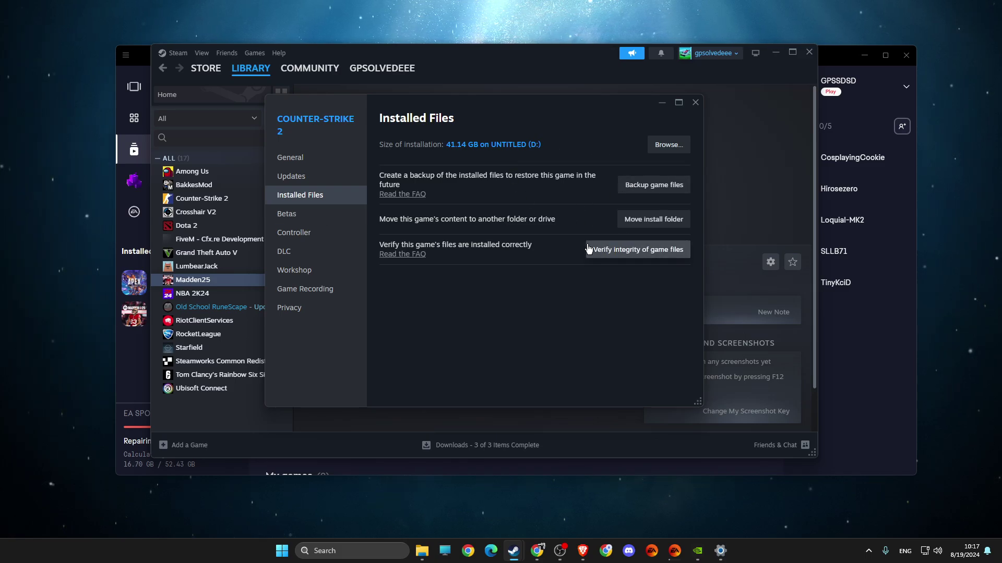
pyautogui.press('Escape')
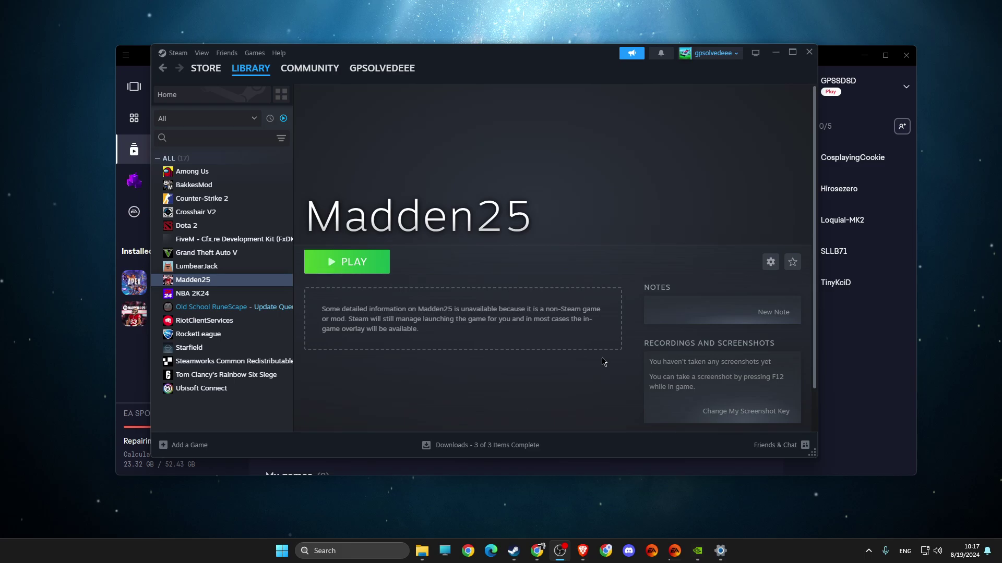
pyautogui.click(810, 55)
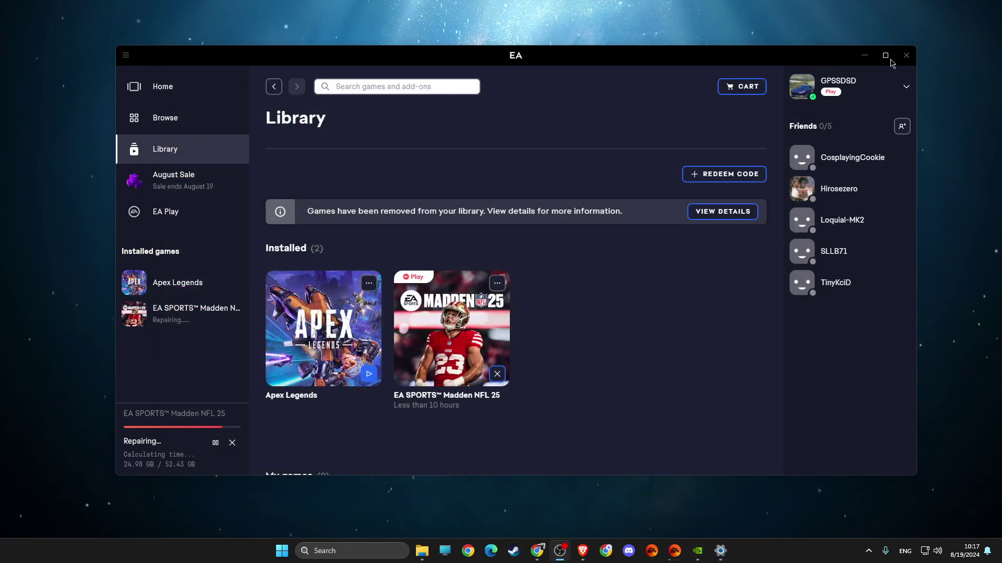
pyautogui.click(861, 56)
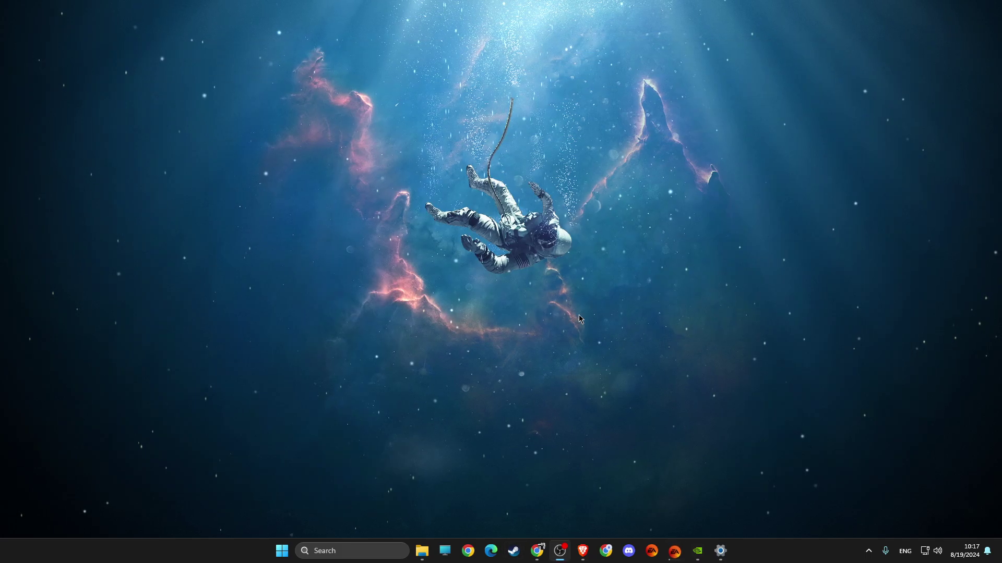
# Make High performance the active power plan in Power Options and close it.
pyautogui.click(347, 551)
pyautogui.write('edi')
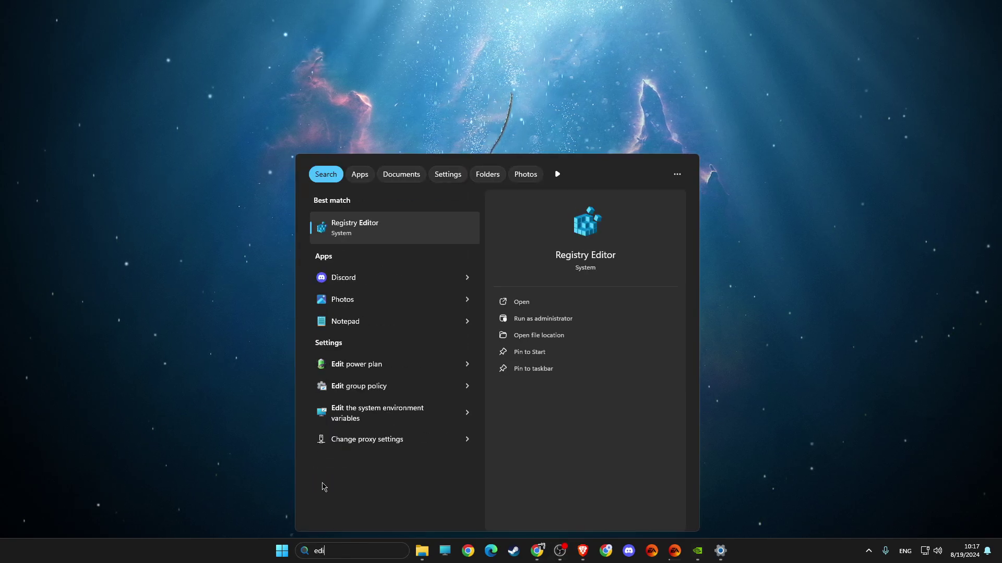
pyautogui.write('t power plan')
pyautogui.click(396, 219)
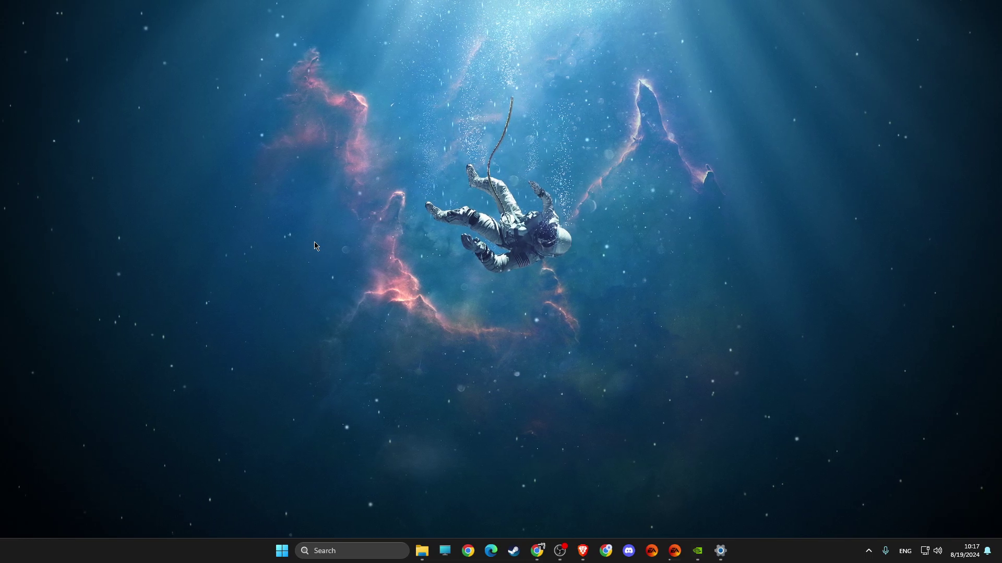
pyautogui.click(337, 545)
pyautogui.write('edit power plan')
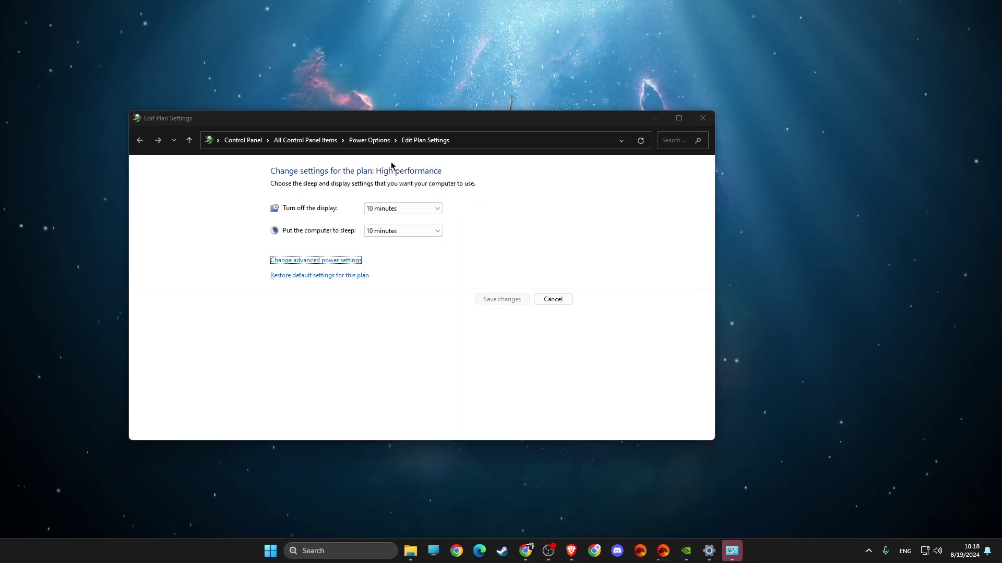
pyautogui.click(375, 146)
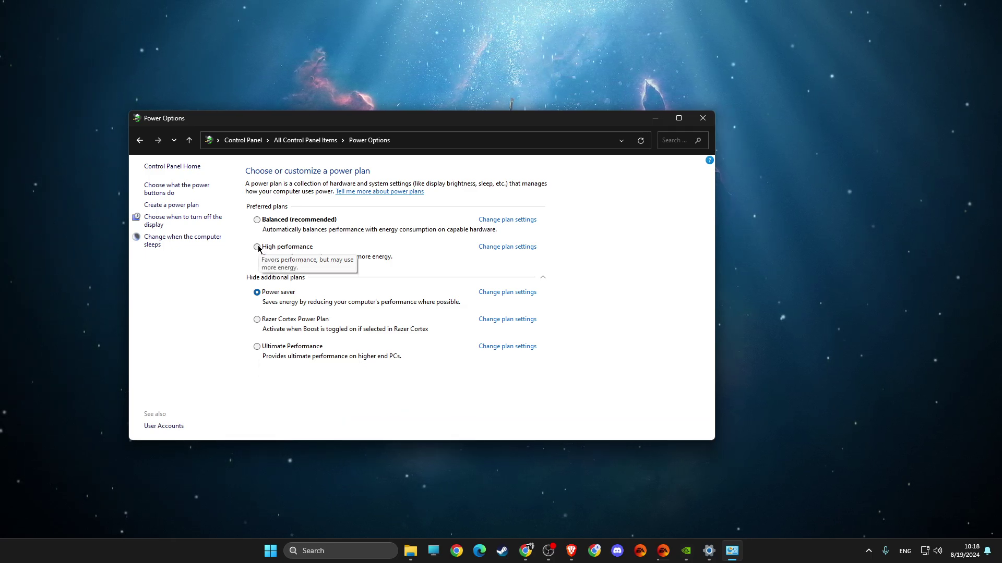
pyautogui.click(703, 116)
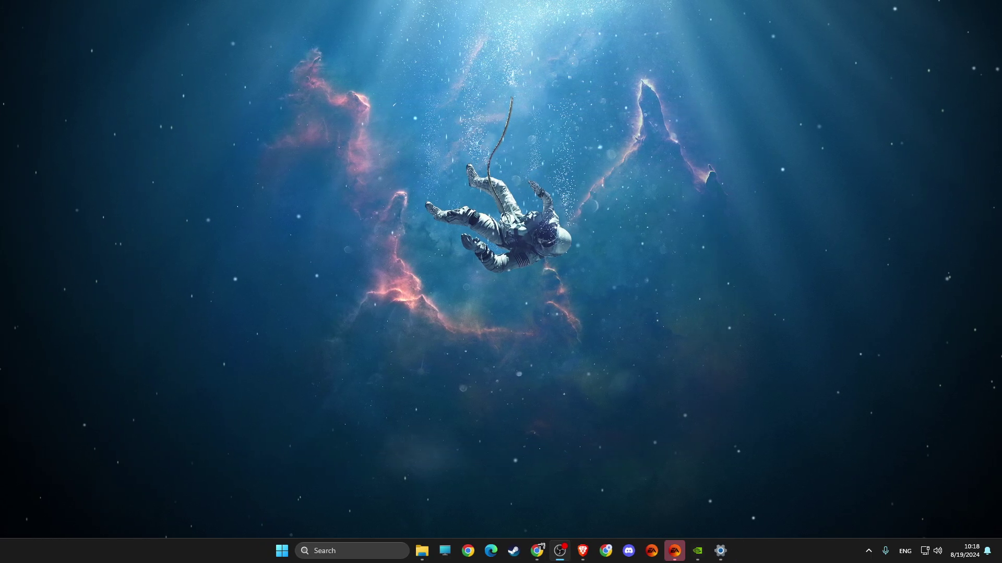
# Choose Custom size for drive C: in Virtual Memory, then search for Calculator.
pyautogui.click(337, 556)
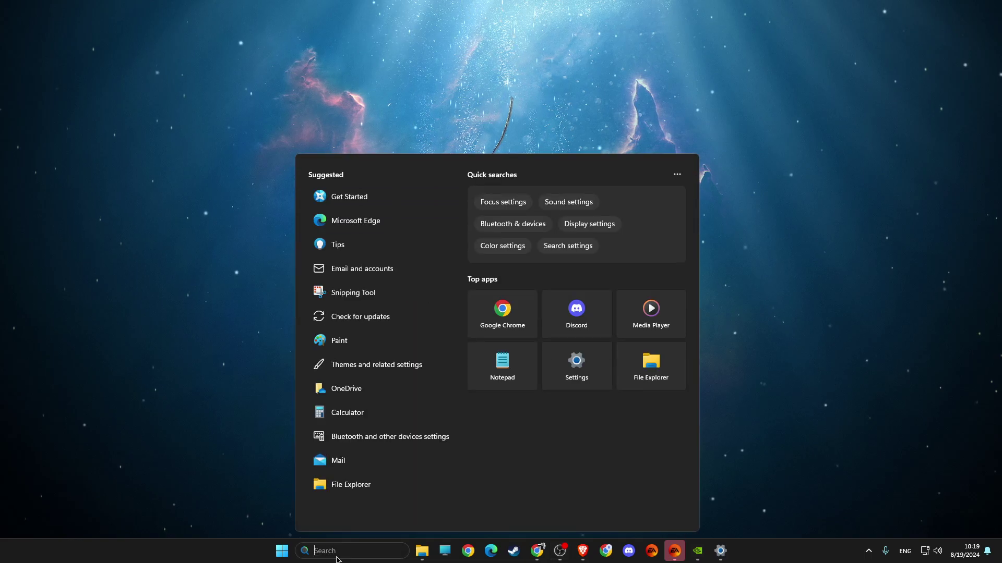
pyautogui.write('view advanced system settings')
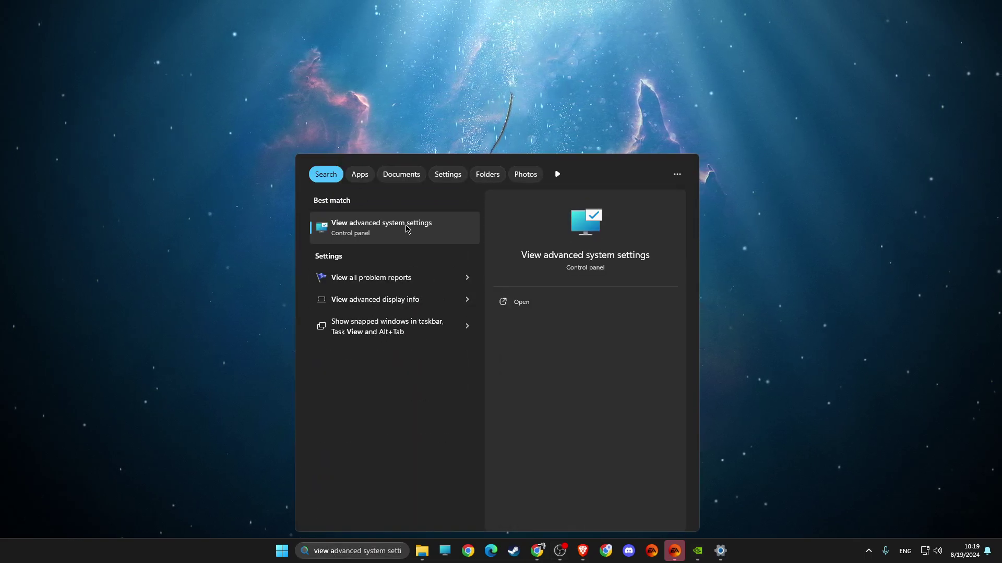
pyautogui.click(406, 229)
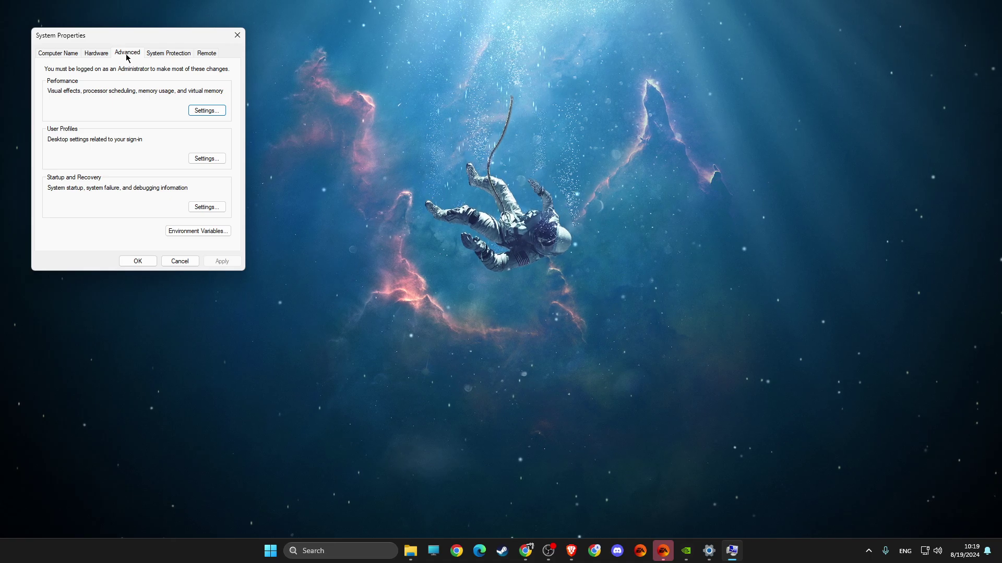
pyautogui.click(203, 111)
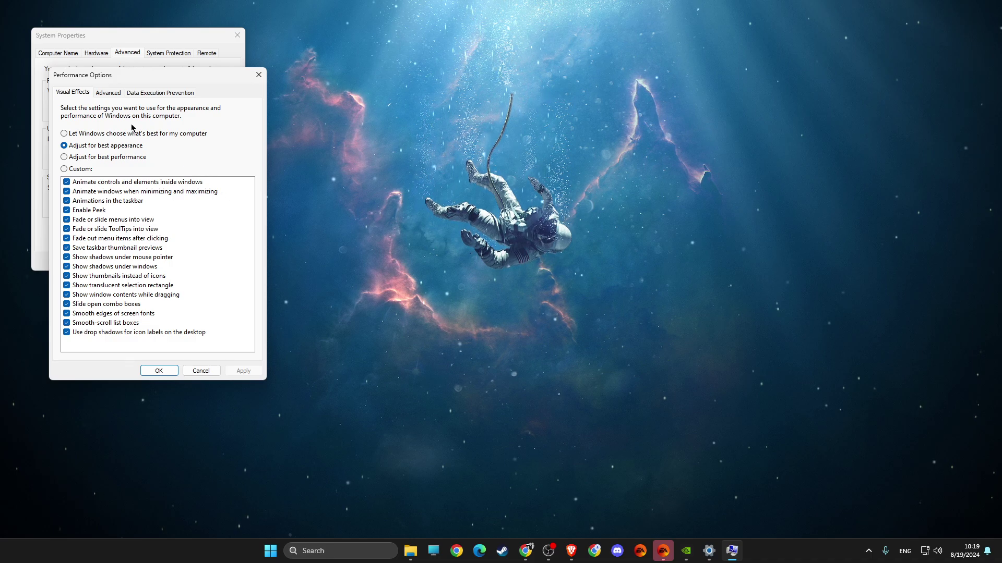
pyautogui.click(111, 96)
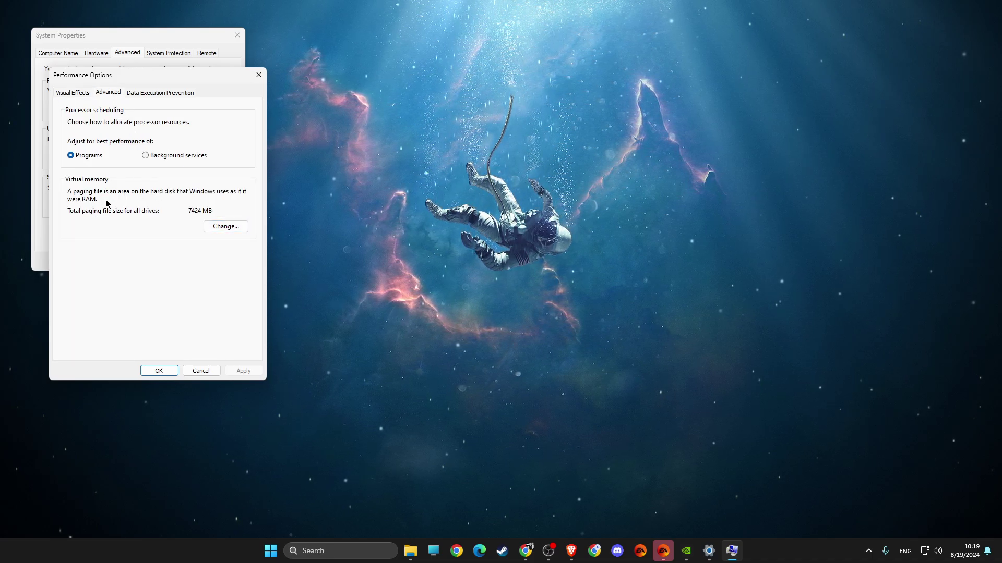
pyautogui.click(219, 228)
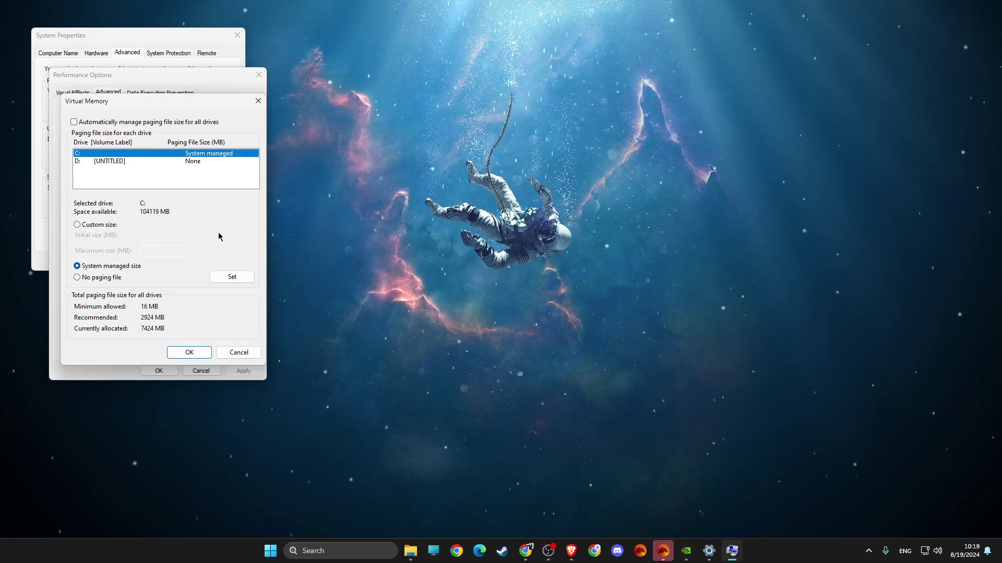
pyautogui.click(78, 226)
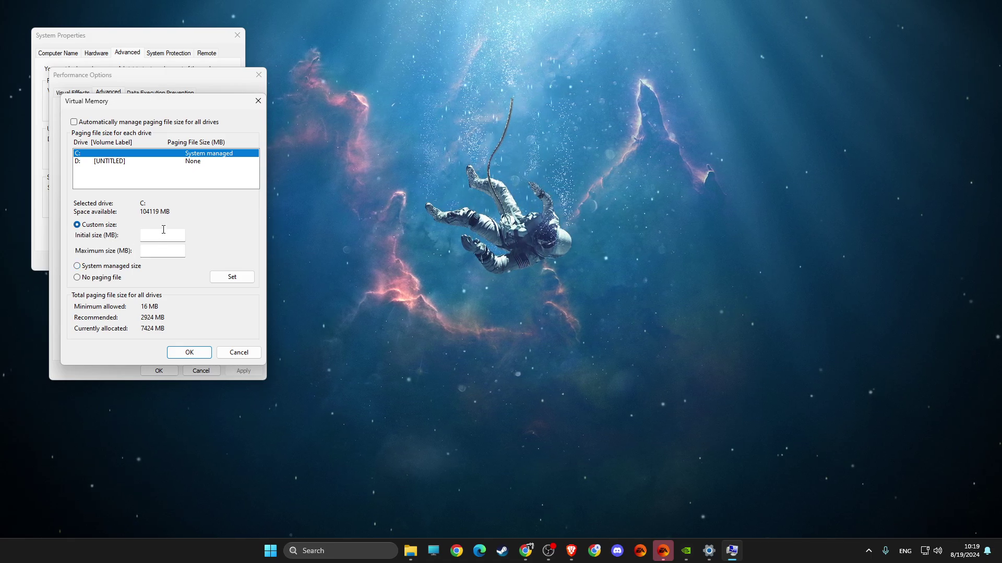
pyautogui.click(345, 550)
pyautogui.write('calculator')
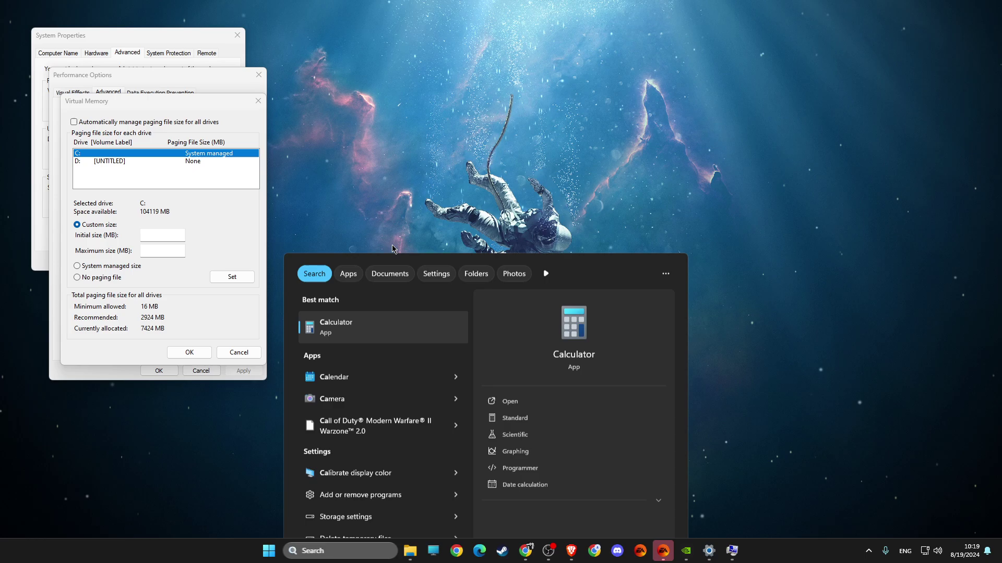
# Launch Calculator beside Virtual Memory and compute 16 × 1024 = 16,384.
pyautogui.press('Return')
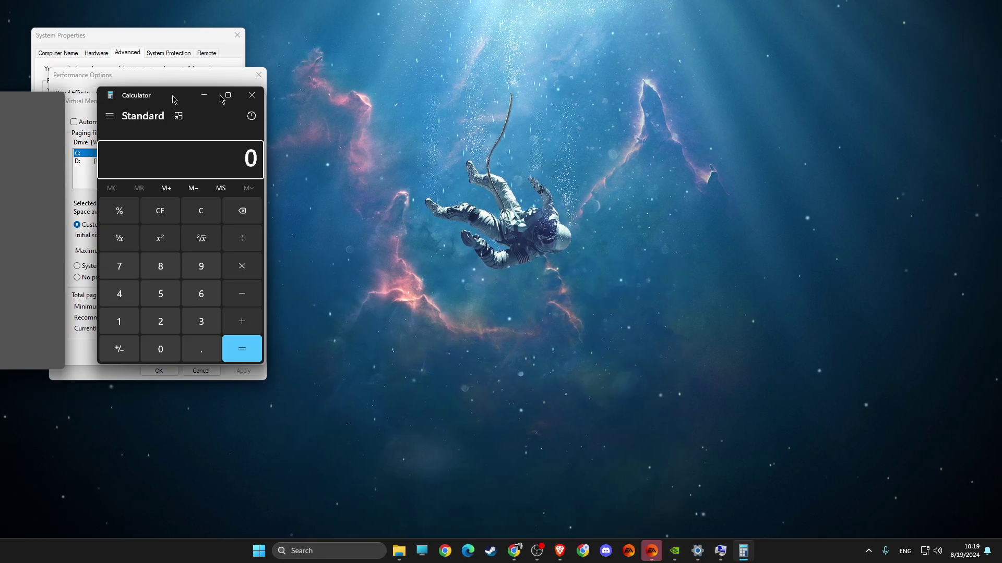
pyautogui.moveTo(173, 99); pyautogui.dragTo(577, 107)
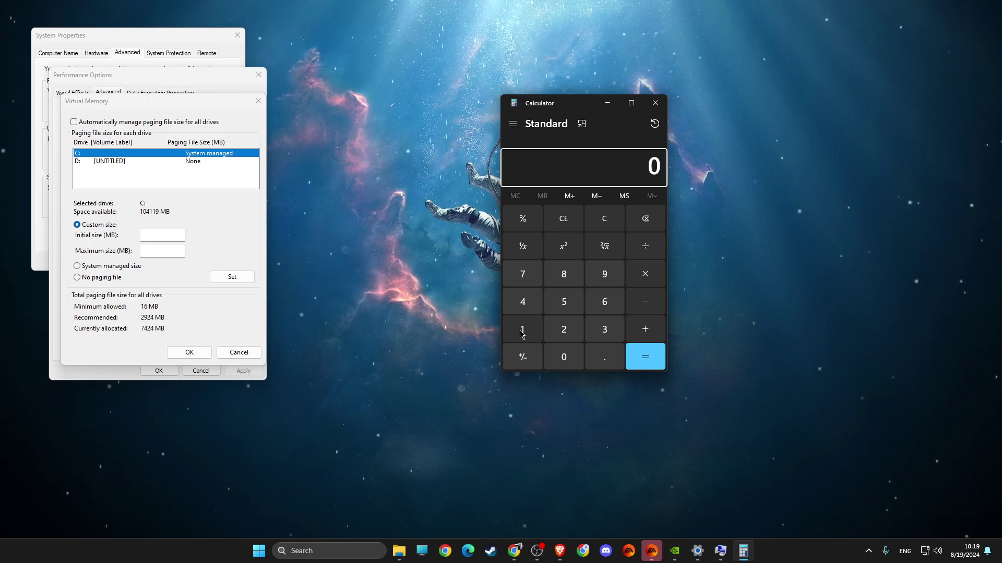
pyautogui.click(523, 335)
pyautogui.click(604, 302)
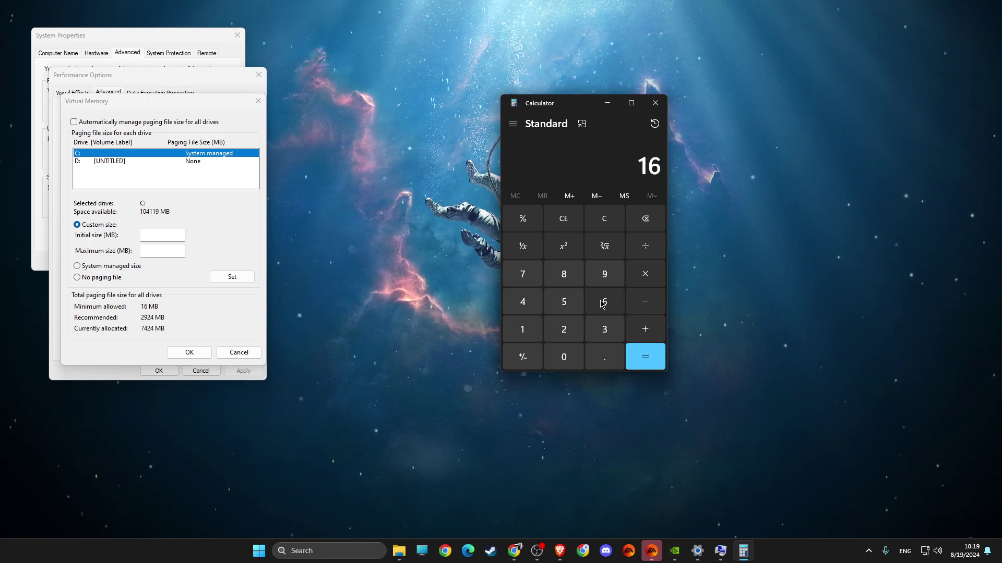
pyautogui.click(642, 276)
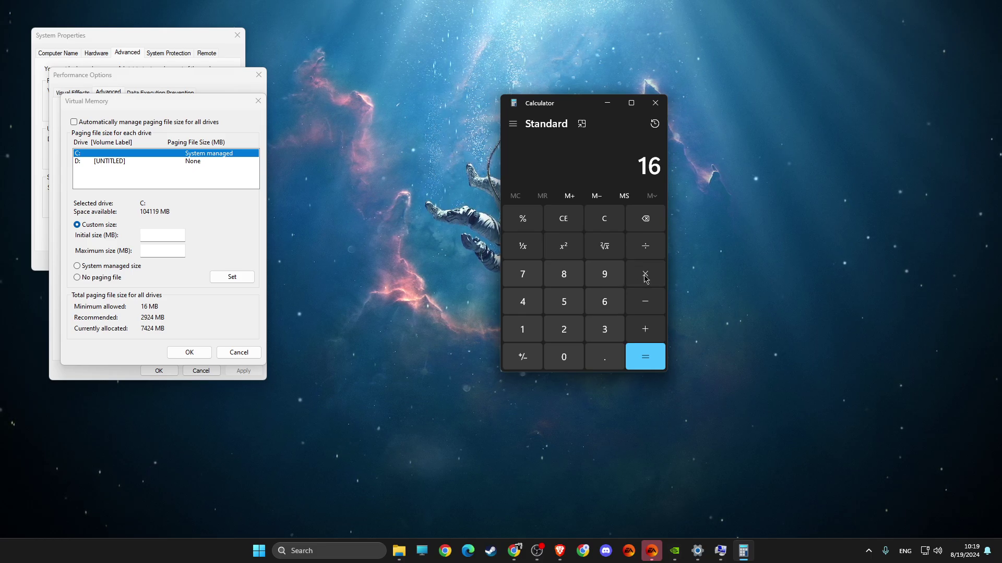
pyautogui.click(522, 329)
pyautogui.click(563, 356)
pyautogui.click(560, 327)
pyautogui.click(523, 302)
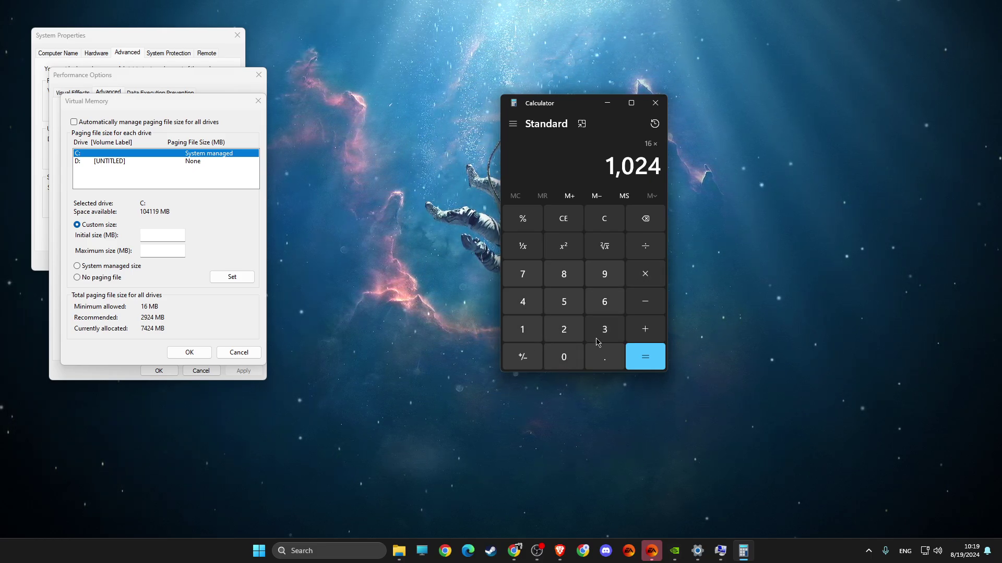
pyautogui.click(643, 356)
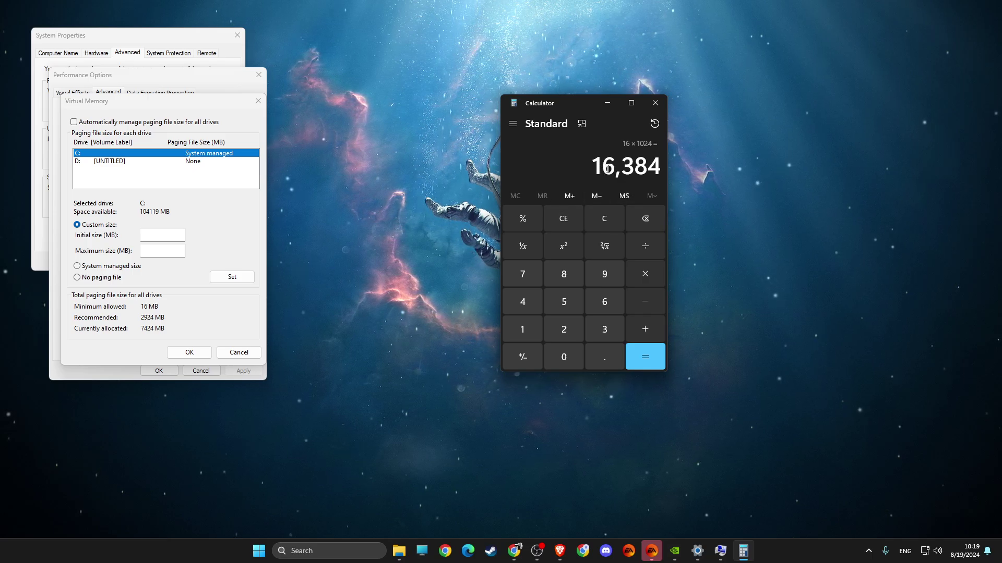
# Multiply by 1.5 and paste 24,576 into drive C's Initial size field.
pyautogui.click(645, 274)
pyautogui.click(522, 329)
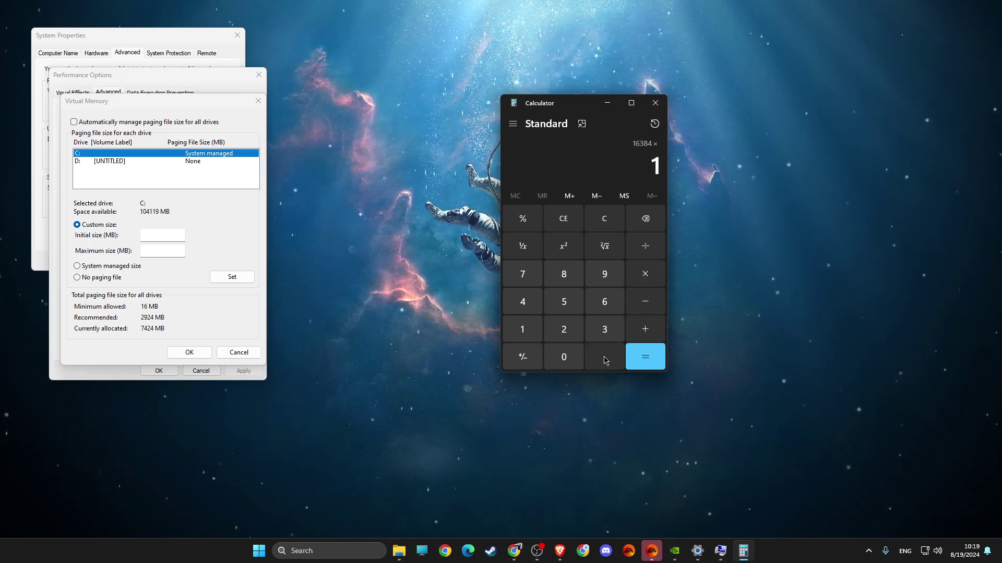
pyautogui.click(604, 357)
pyautogui.click(563, 302)
pyautogui.click(642, 357)
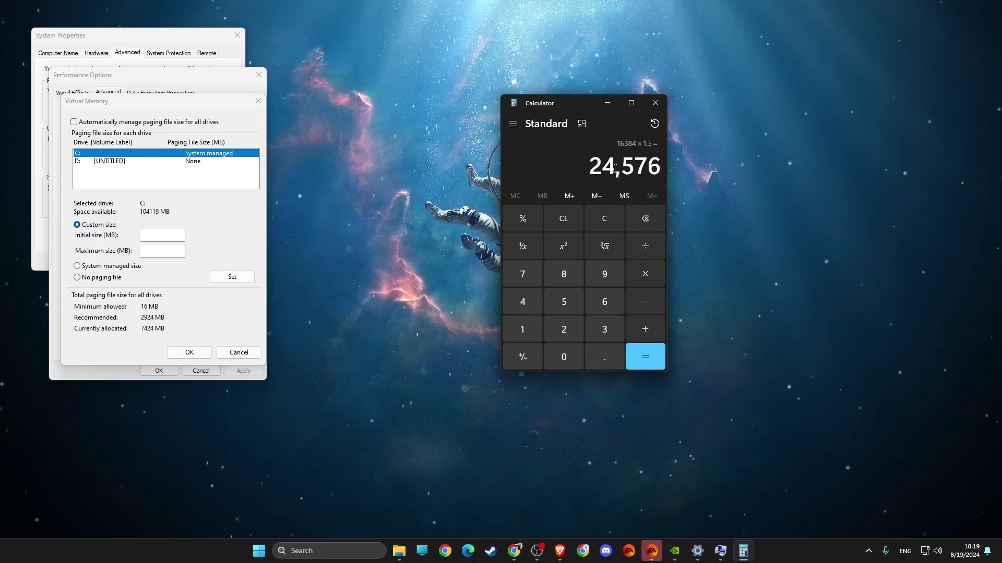
pyautogui.moveTo(590, 165); pyautogui.dragTo(657, 169)
pyautogui.hotkey('ctrl', 'c')
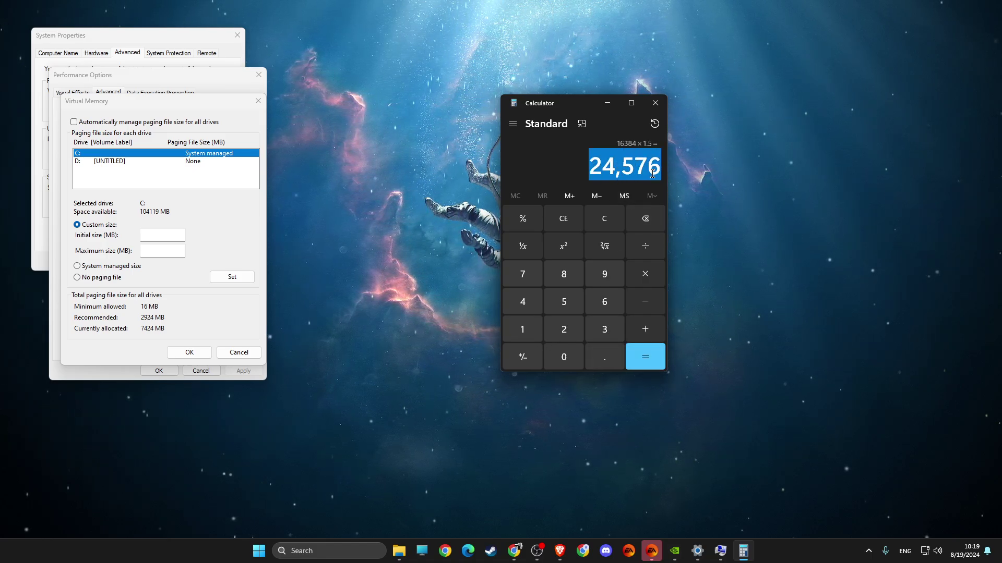
pyautogui.click(150, 235)
pyautogui.hotkey('ctrl', 'v')
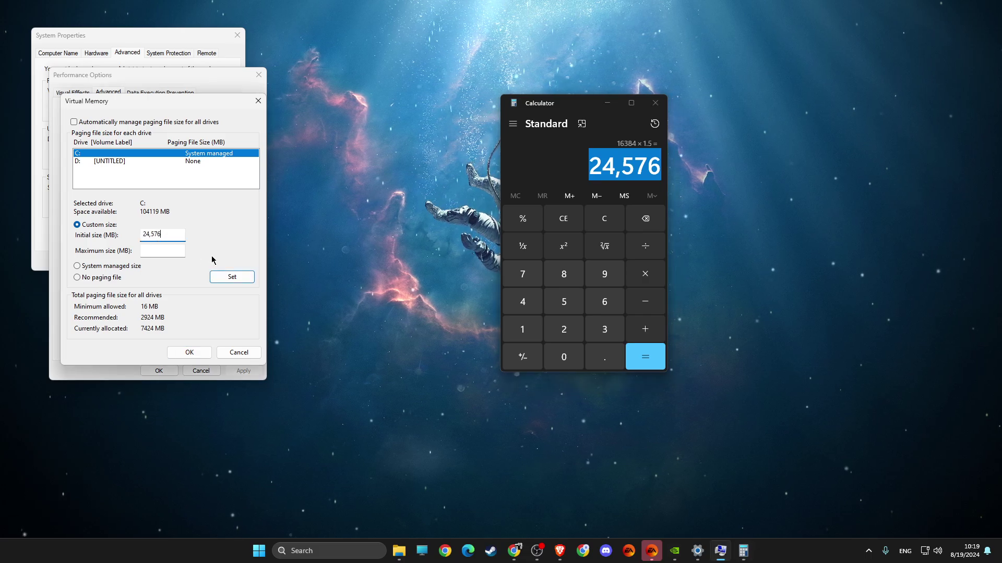
# Clear Calculator and compute 16 × 1024 = 16,384 again.
pyautogui.click(604, 219)
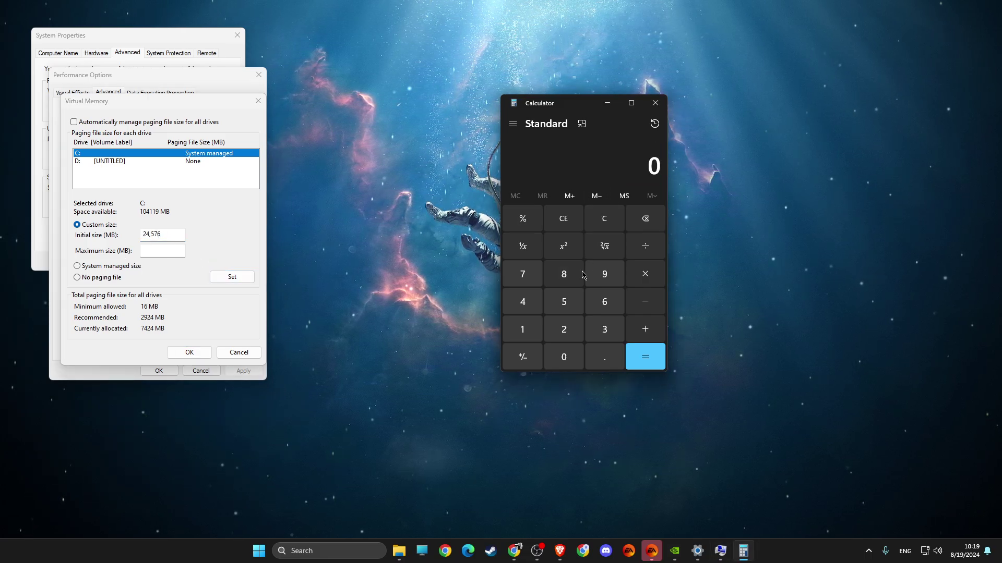
pyautogui.click(604, 301)
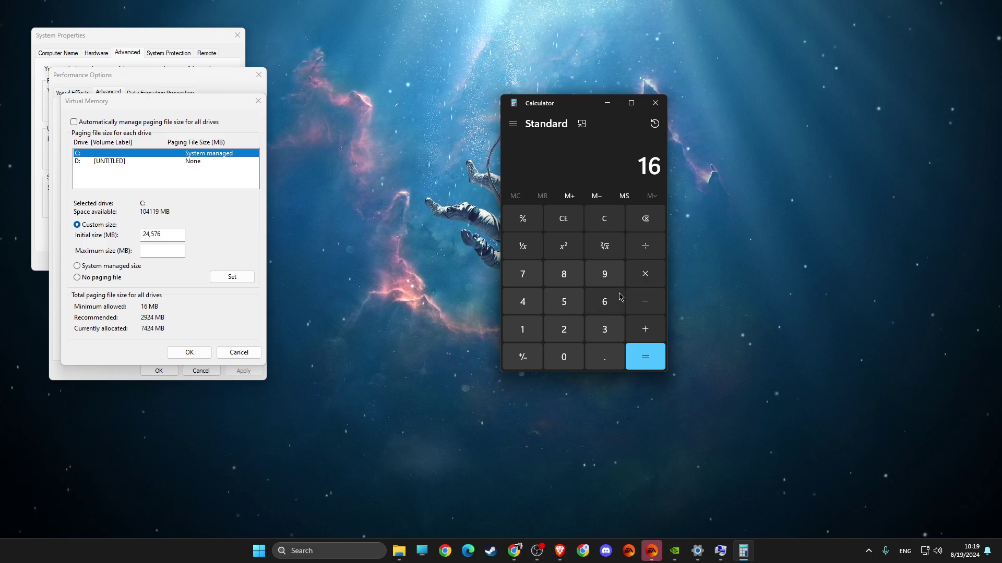
pyautogui.click(645, 274)
pyautogui.click(522, 329)
pyautogui.click(564, 357)
pyautogui.click(564, 329)
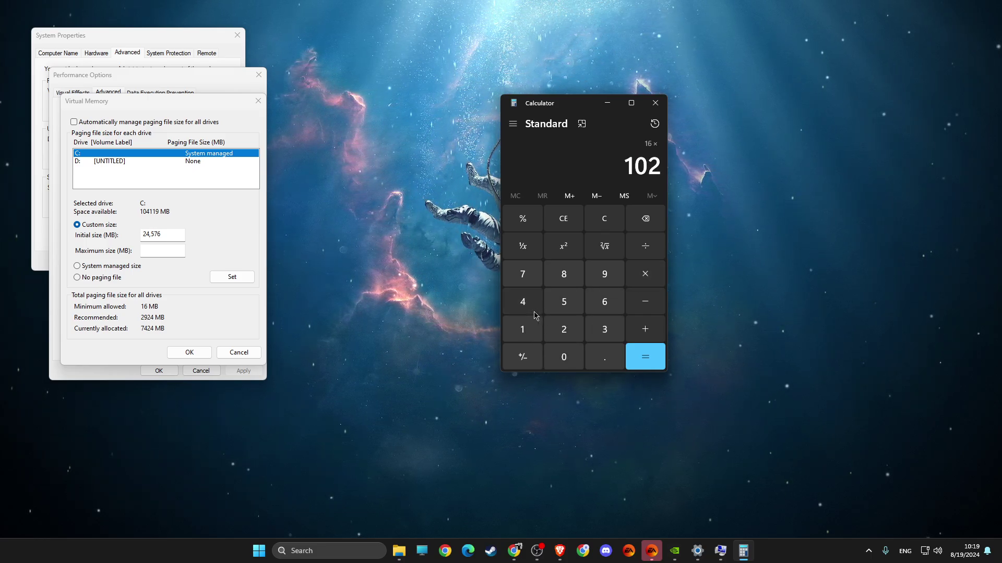
pyautogui.click(522, 301)
pyautogui.click(645, 357)
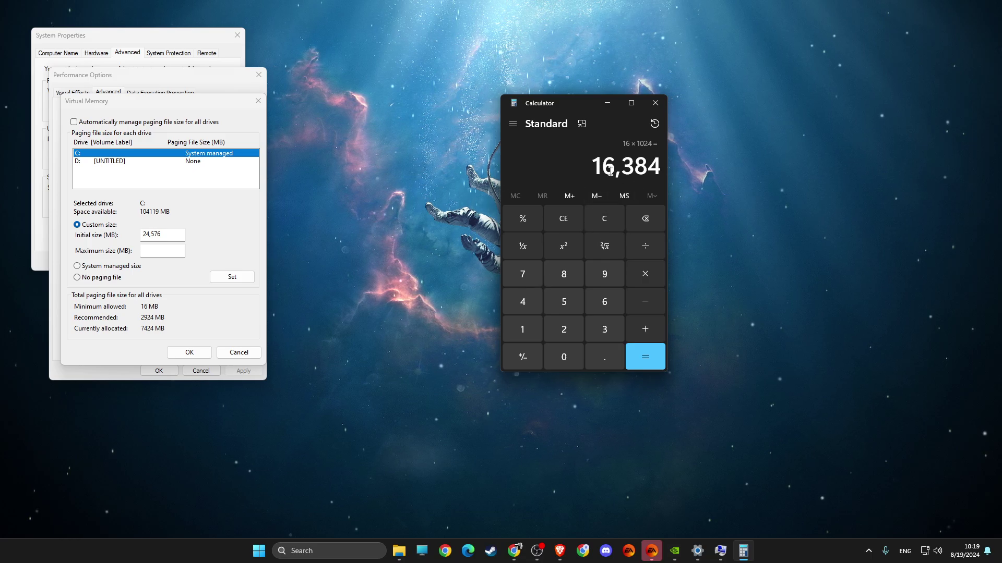
# Multiply by 3, enter 49,152 as Maximum size, and confirm both dialogs.
pyautogui.click(647, 278)
pyautogui.click(604, 329)
pyautogui.click(645, 357)
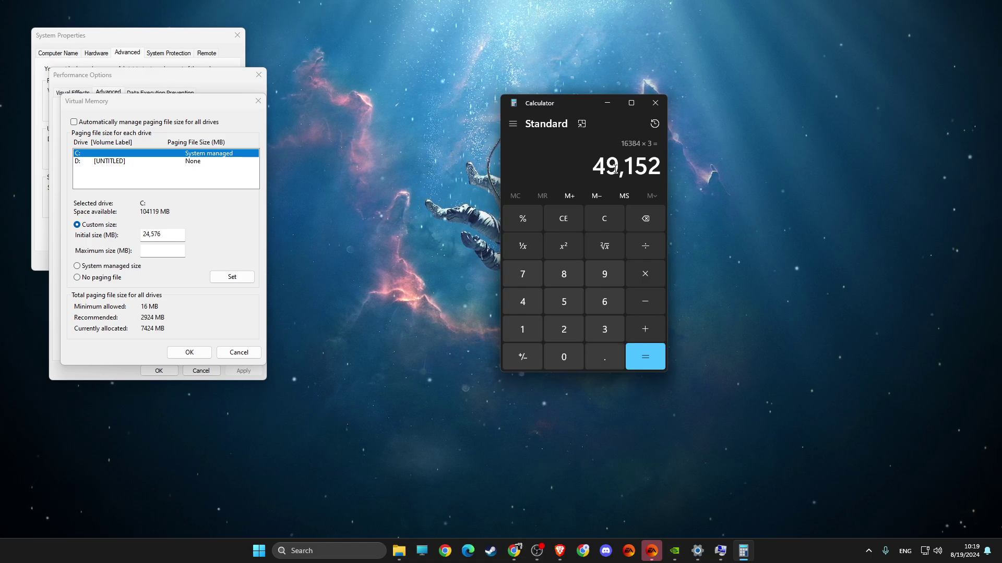
pyautogui.moveTo(624, 165); pyautogui.dragTo(661, 166)
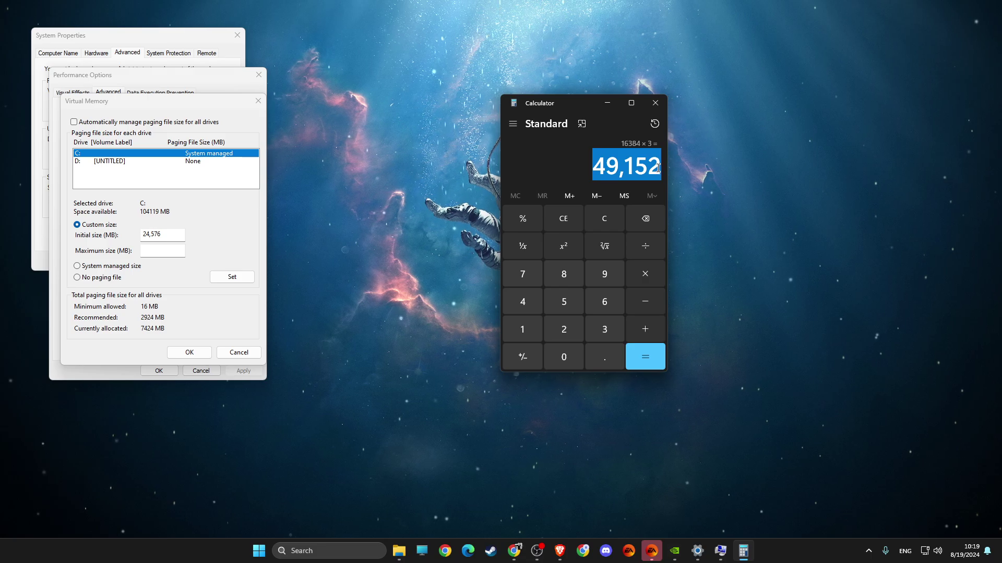
pyautogui.click(176, 252)
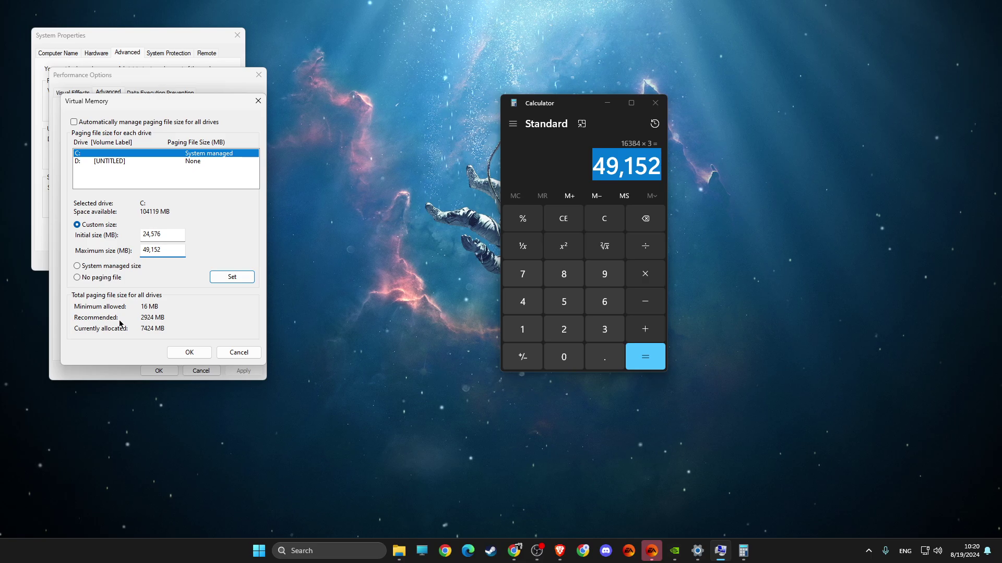
pyautogui.click(189, 352)
pyautogui.click(159, 371)
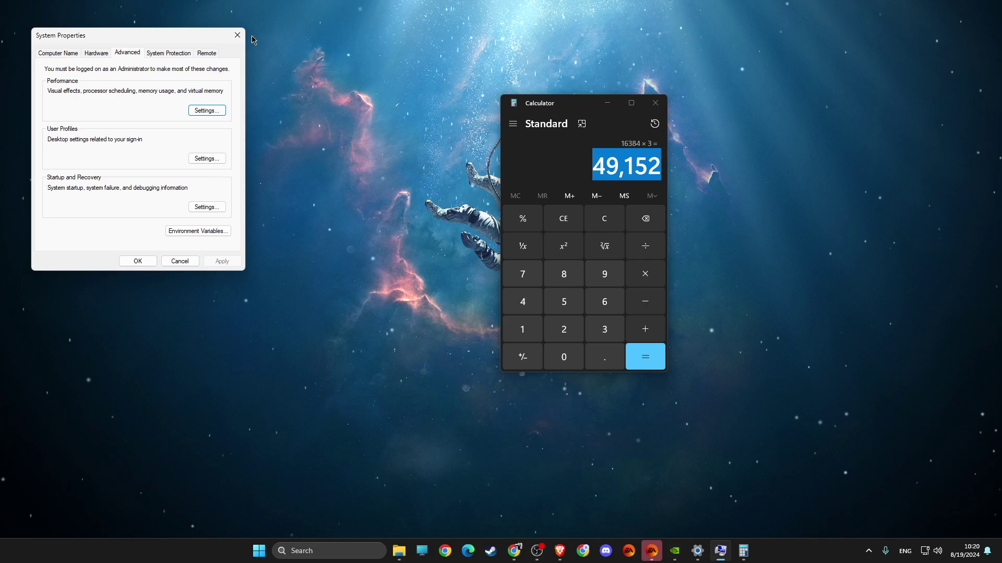
# Close the System Properties dialog and the Calculator window, leaving only the desktop.
pyautogui.click(237, 36)
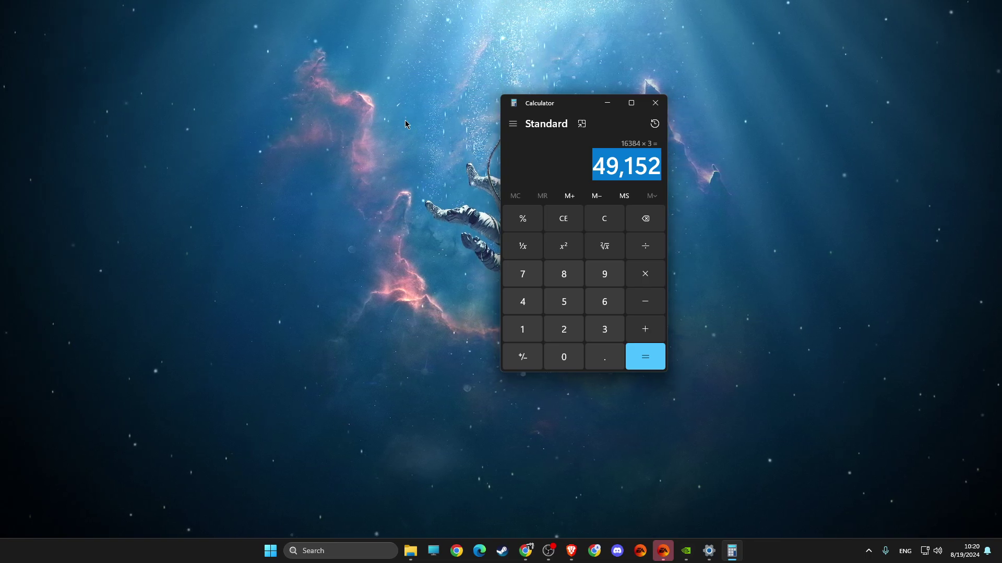
pyautogui.click(655, 103)
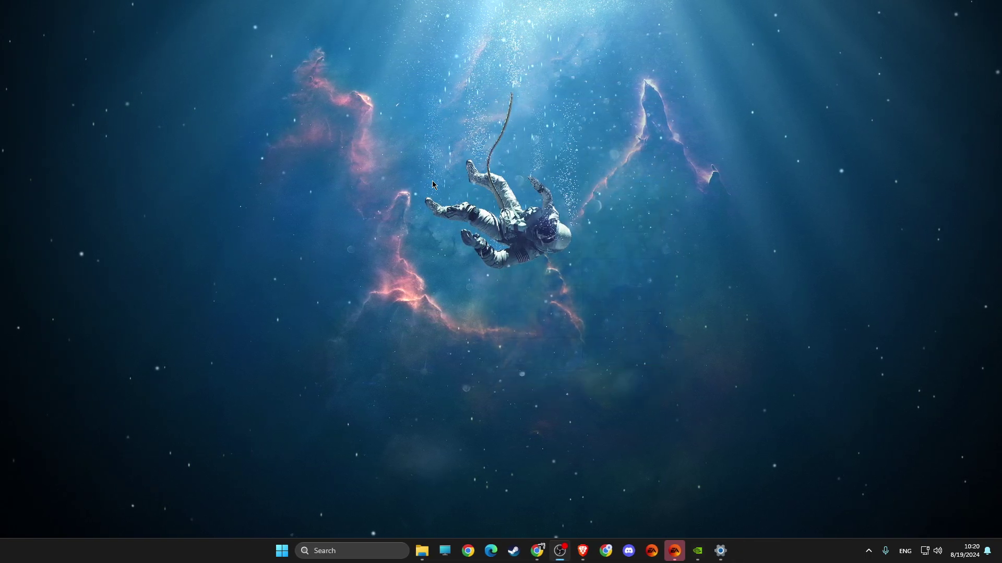